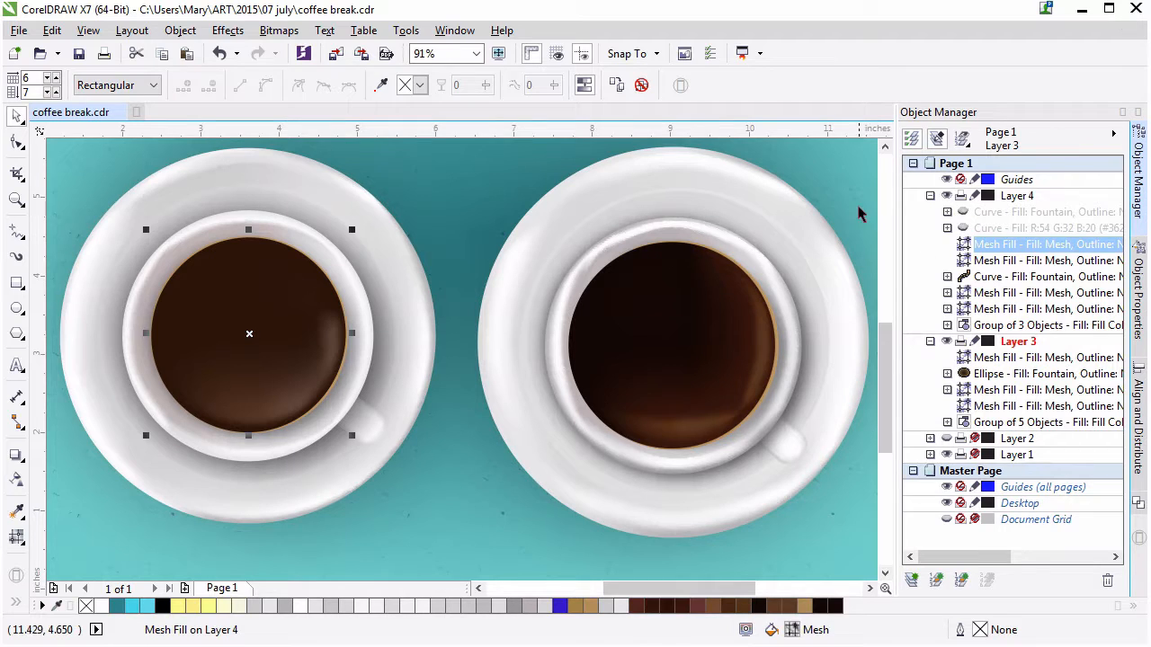
drag(264, 351, 350, 295)
drag(410, 322, 476, 341)
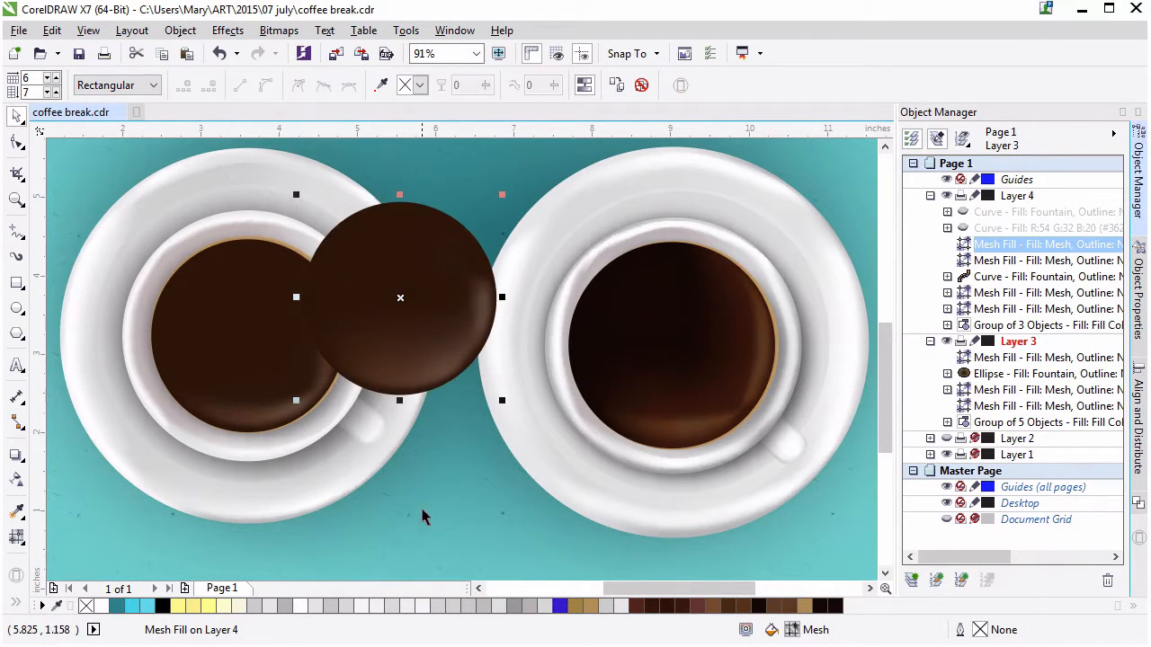
key(ctrl+z)
key(ctrl+z)
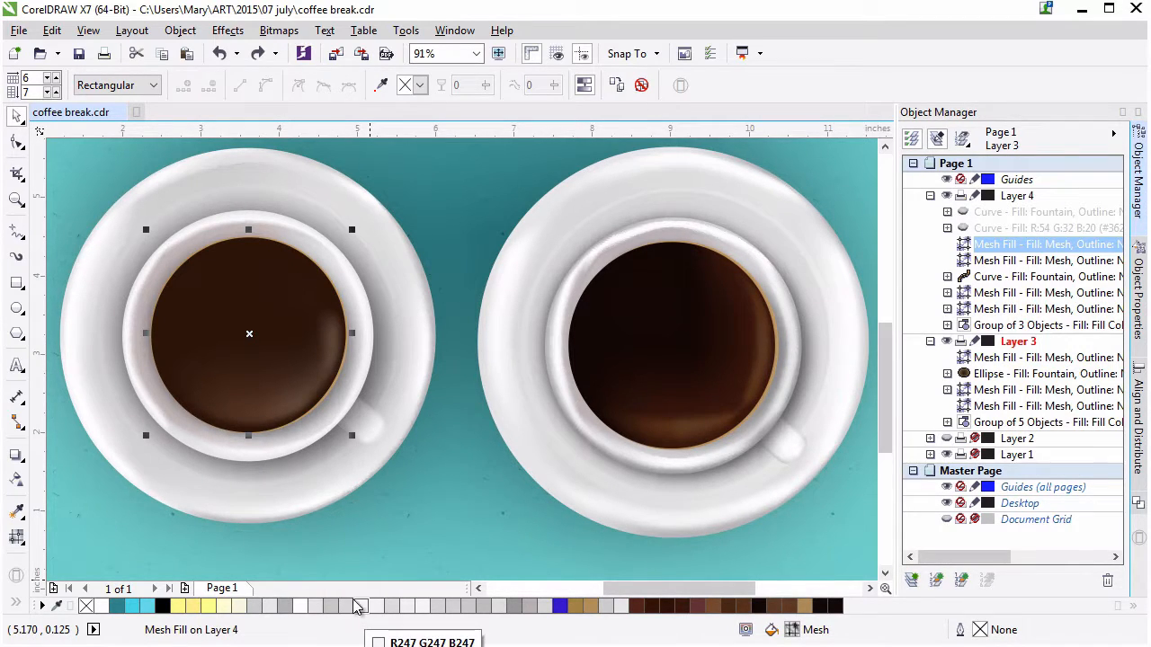
Recolour two adjacent nodes in the lower middle of the right cup's coffee mesh with a sampled brown, R88 G48 B23.
key(ctrl+shift+z)
key(ctrl+shift+z)
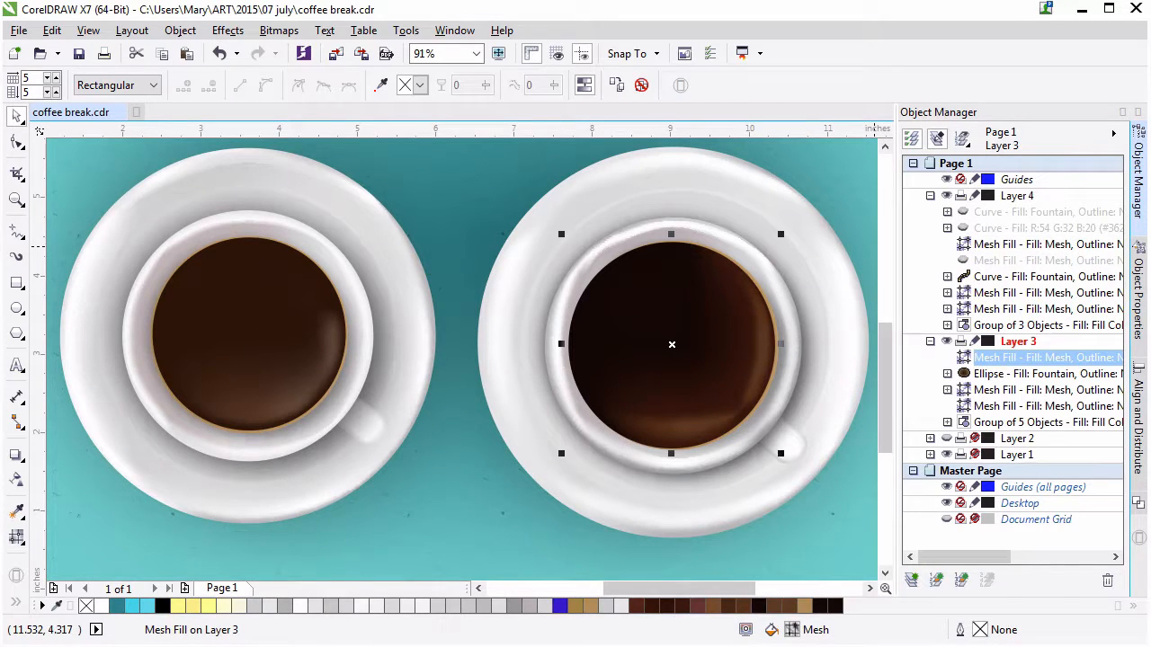
click(17, 536)
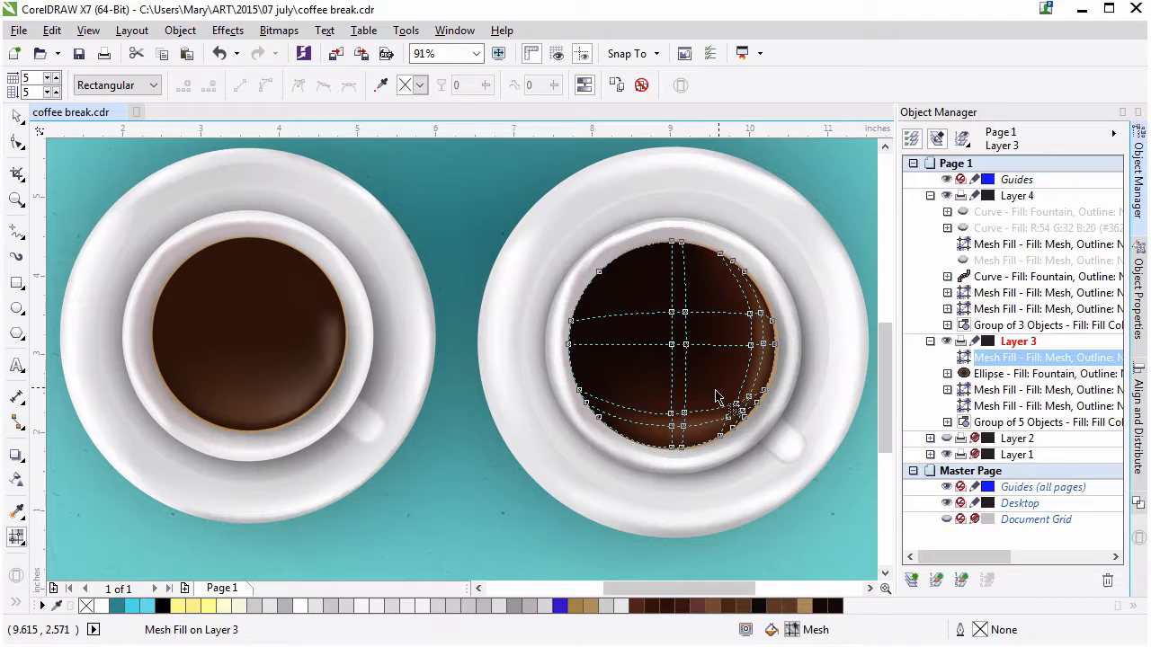
click(683, 415)
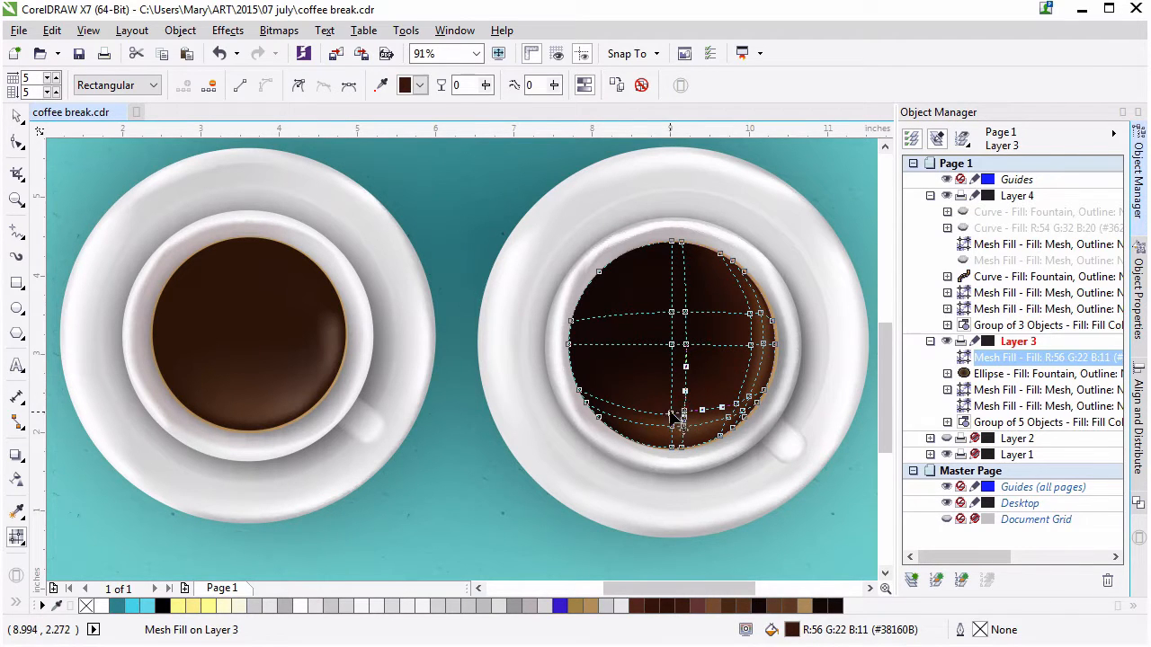
click(380, 84)
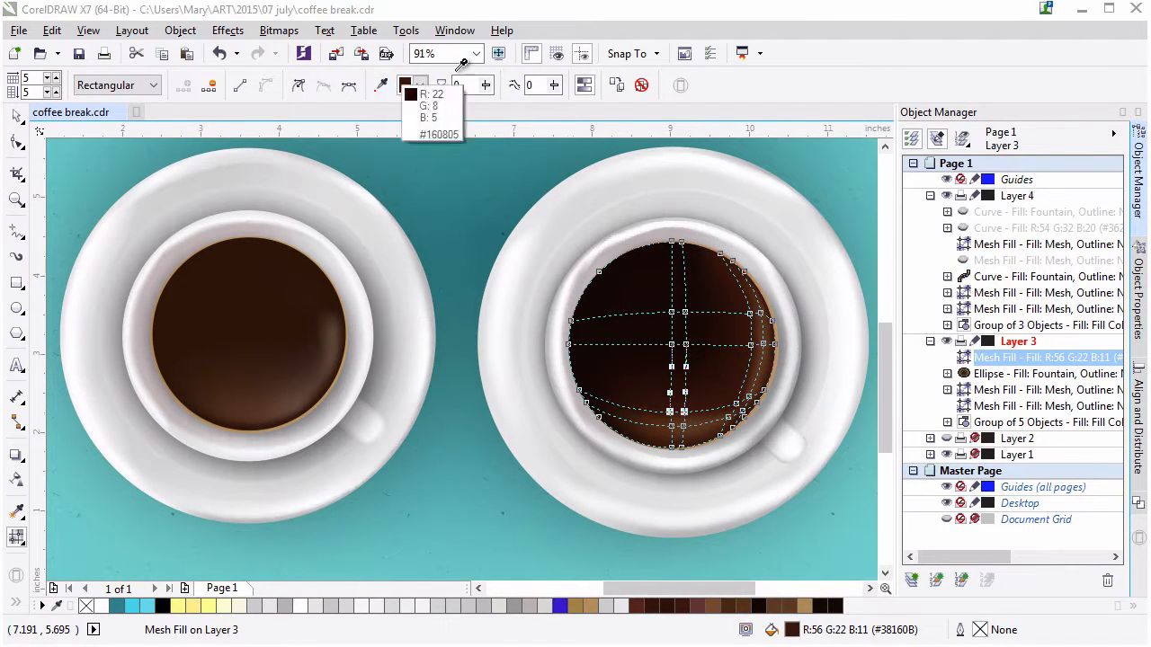
click(676, 427)
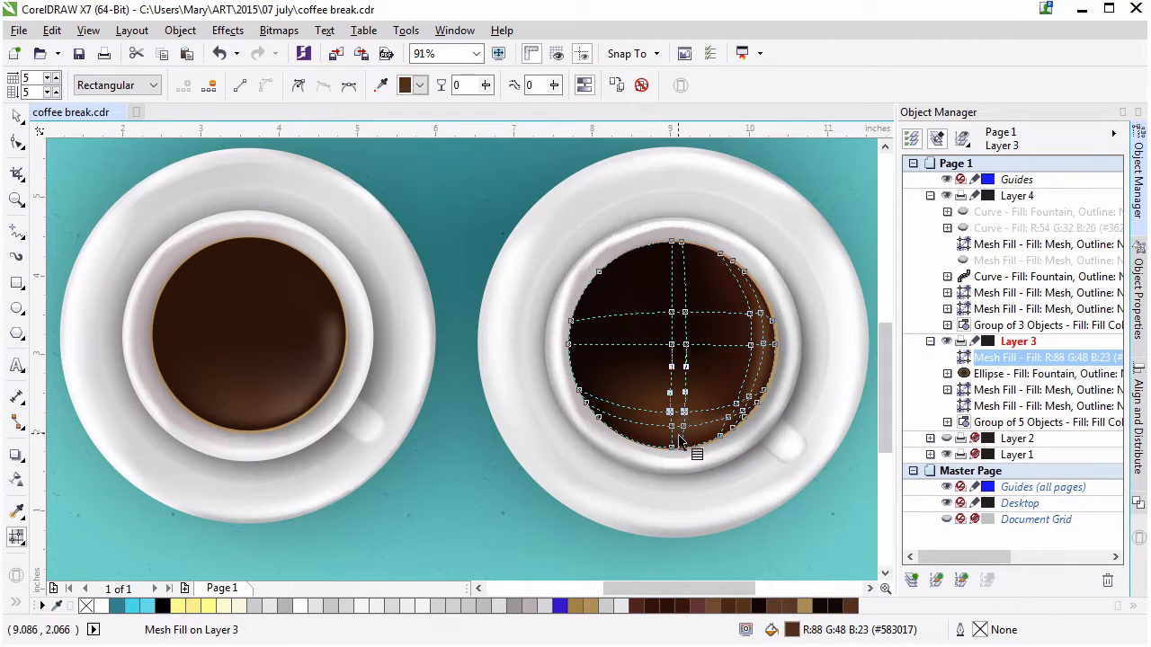
click(17, 116)
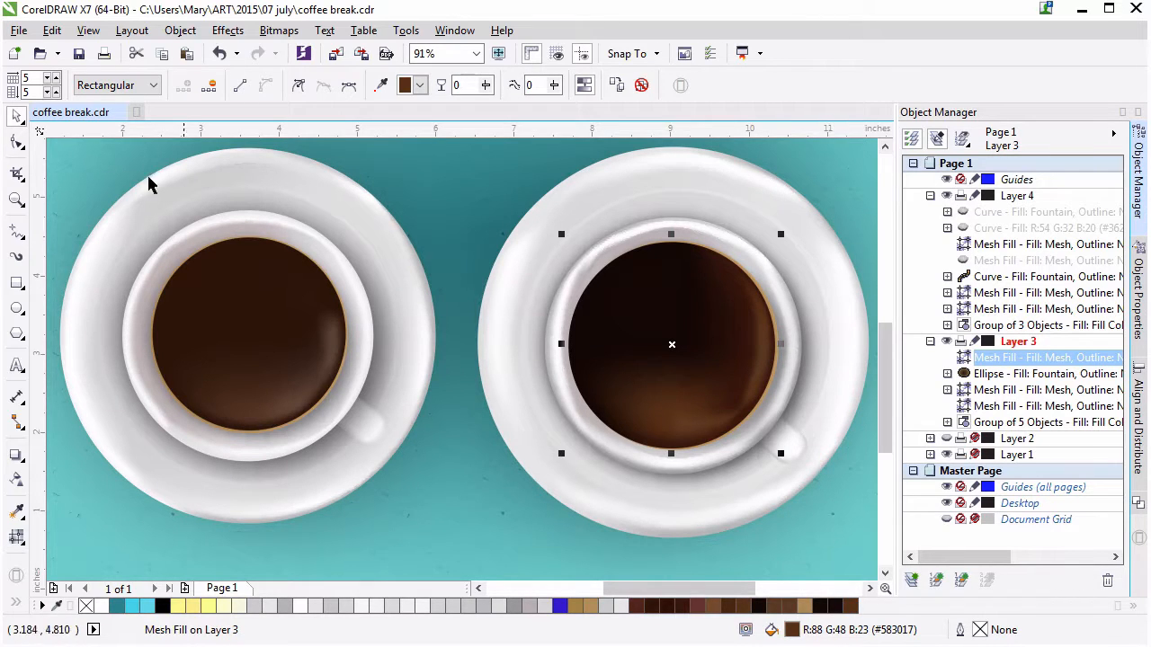
Add a node at the lower left of the right cup's coffee mesh and colour it with a sampled brown, R70 G37 B18.
click(17, 538)
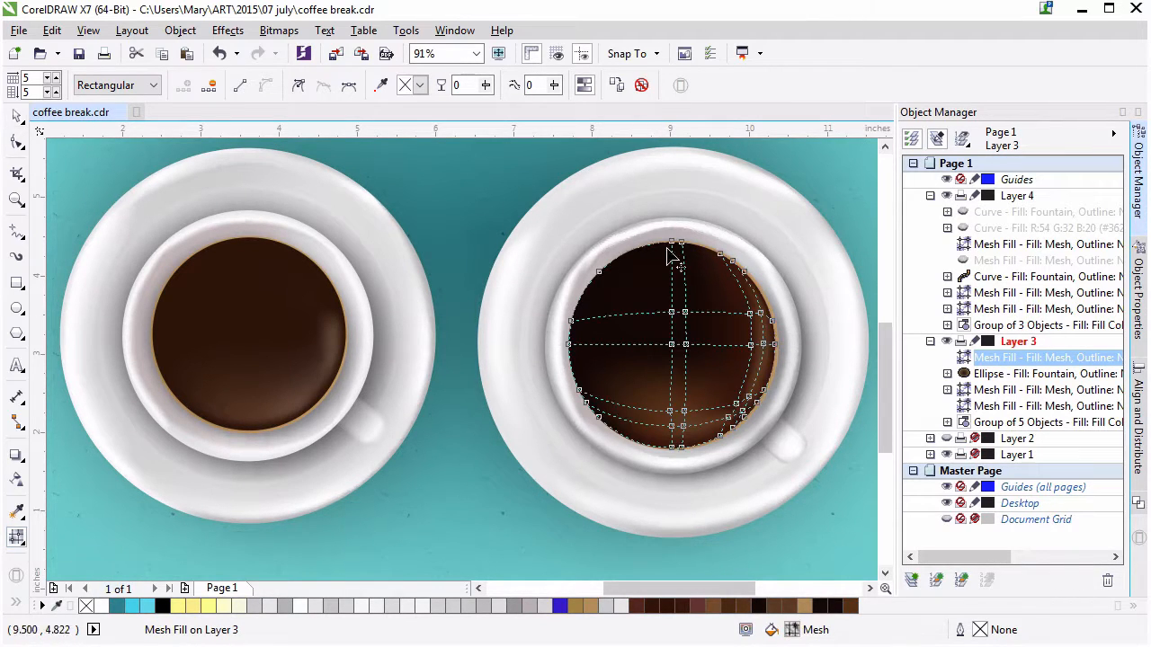
double_click(606, 387)
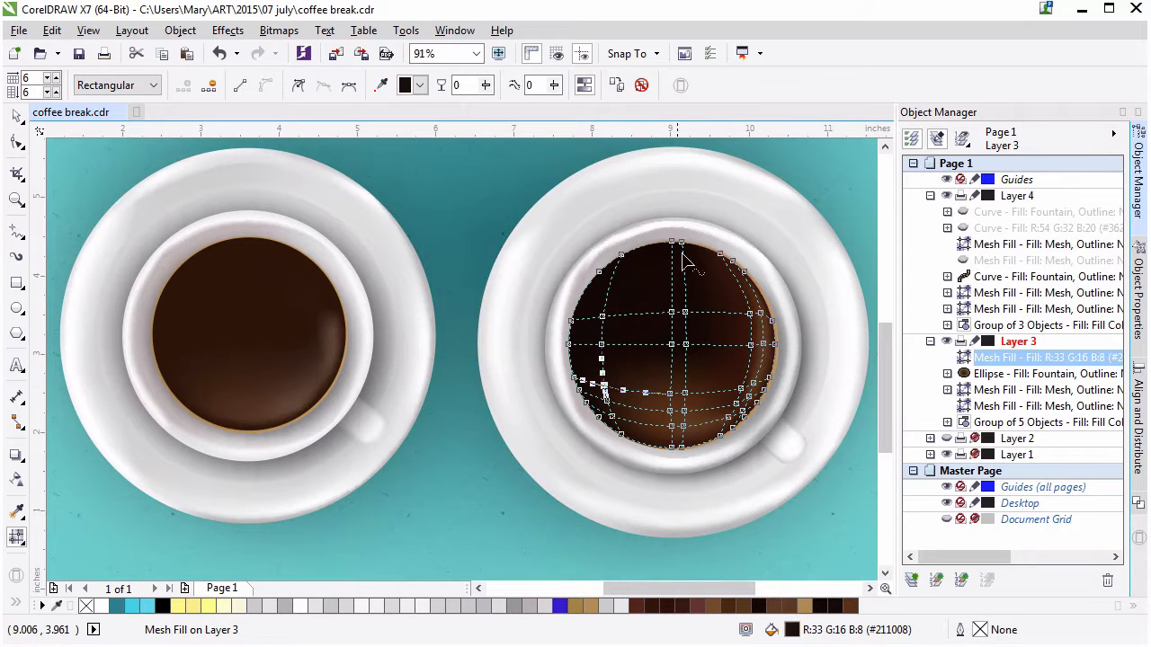
click(382, 84)
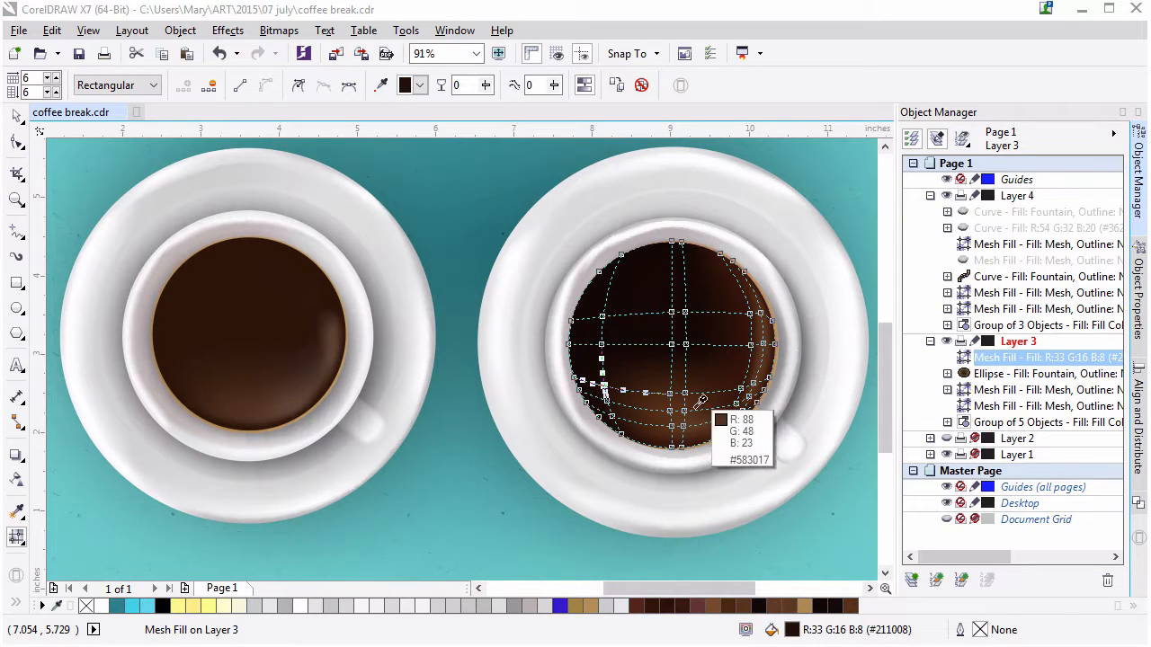
click(647, 397)
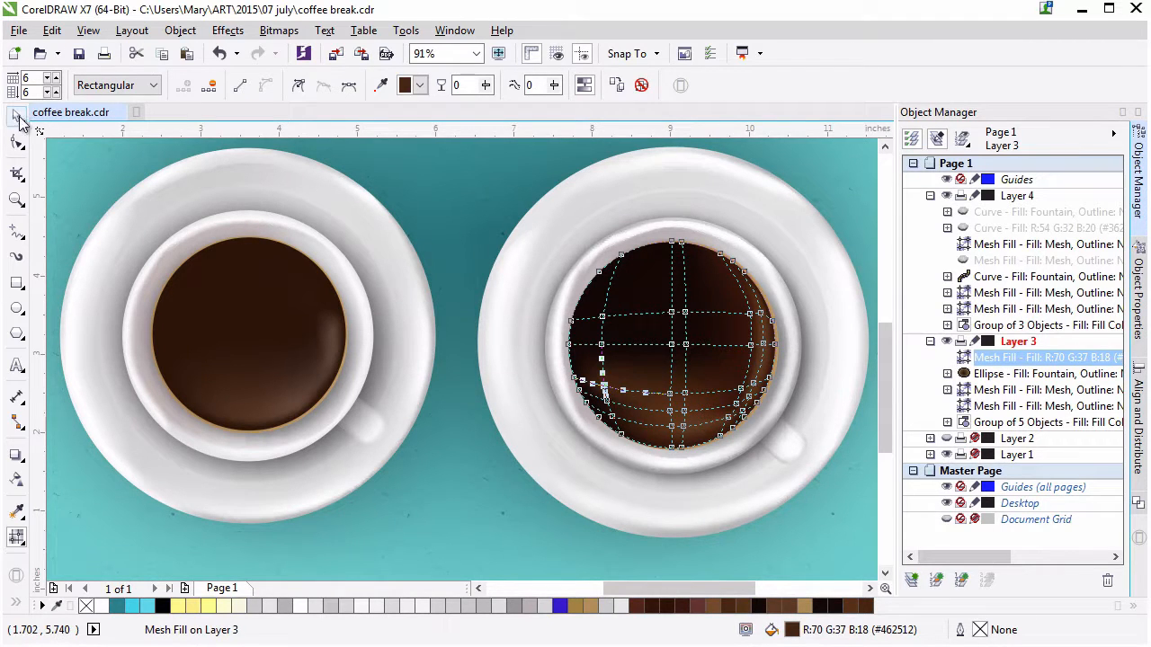
click(17, 117)
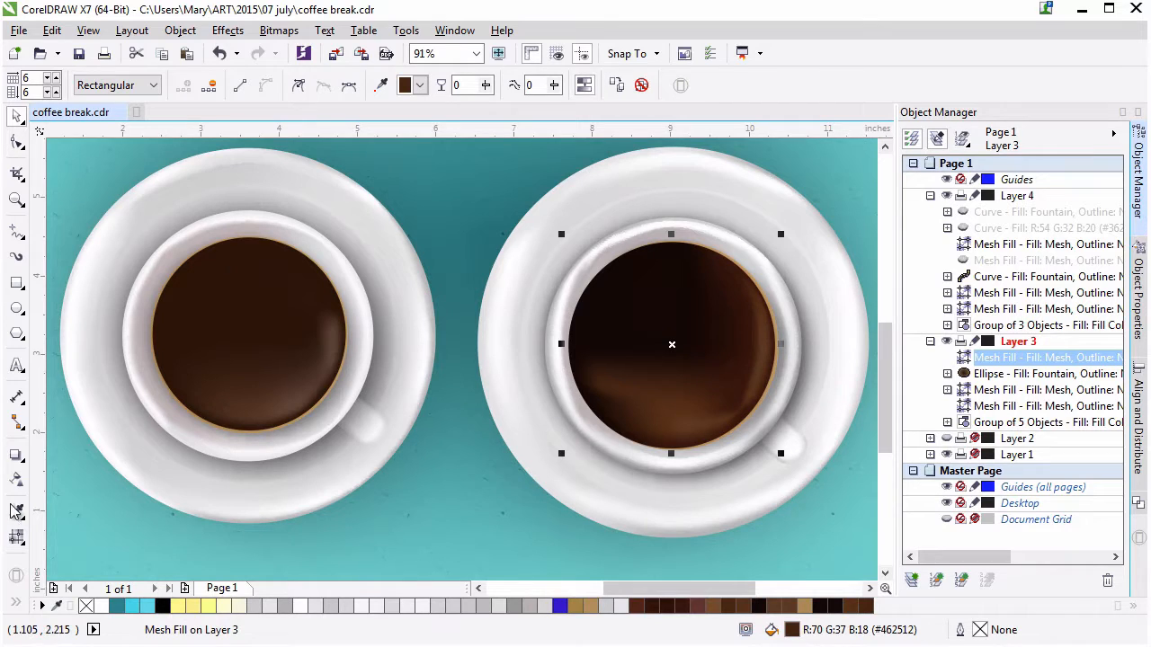
click(744, 379)
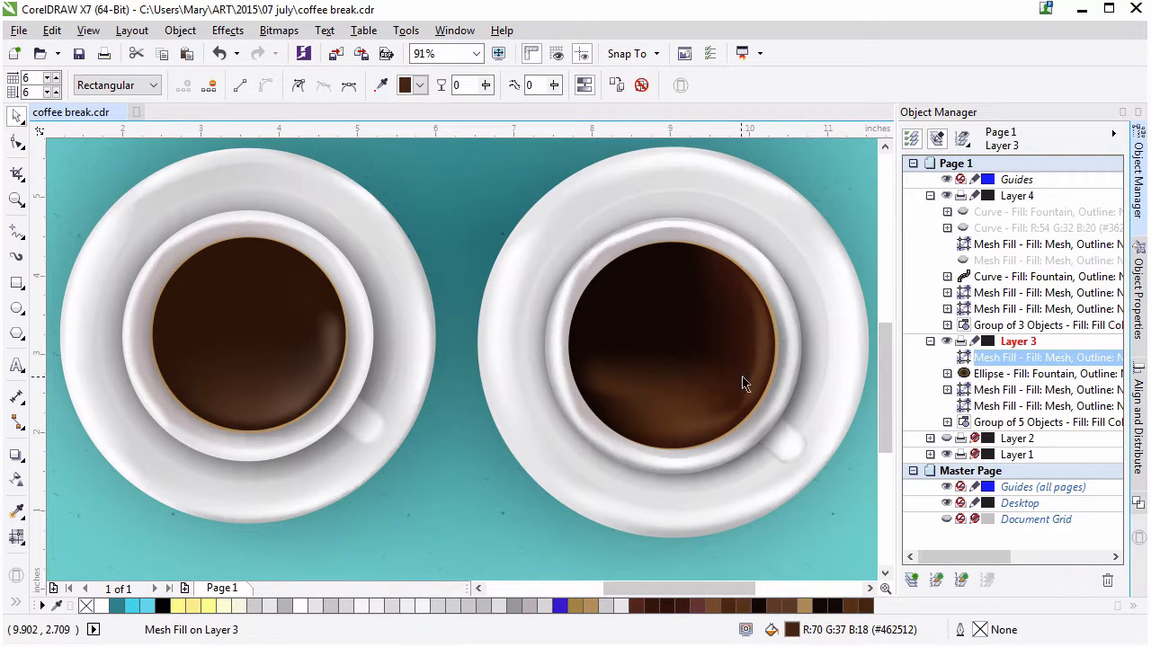
Darken the newly added lower-left mesh node of the right coffee to #331A0B.
click(17, 538)
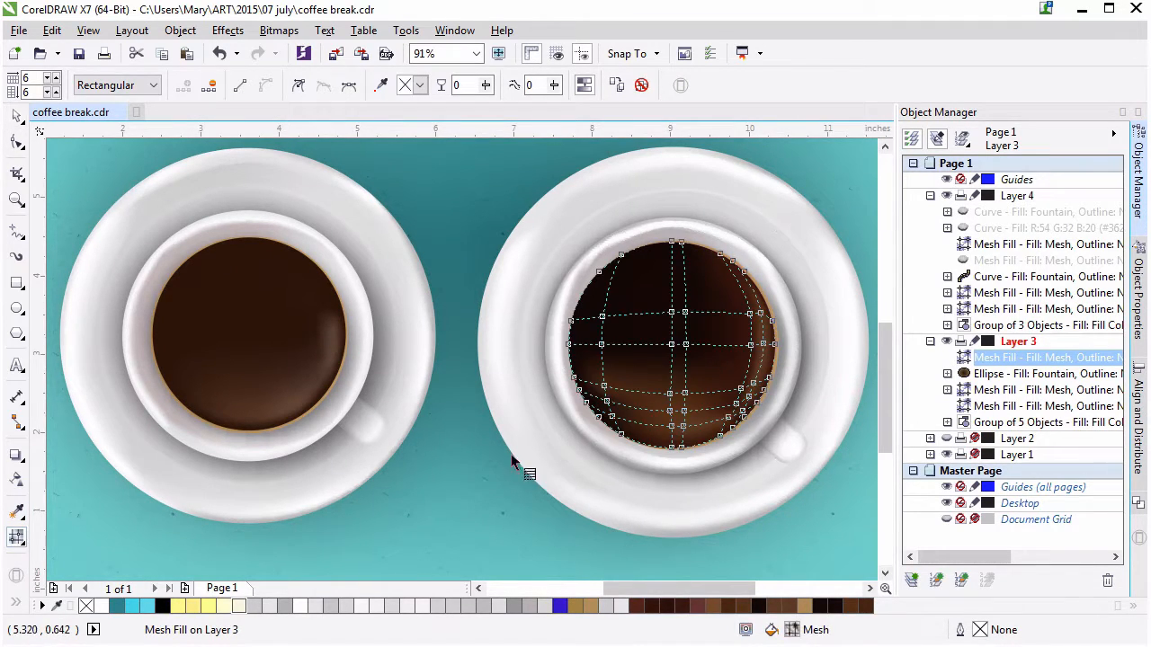
click(420, 87)
click(449, 221)
click(796, 429)
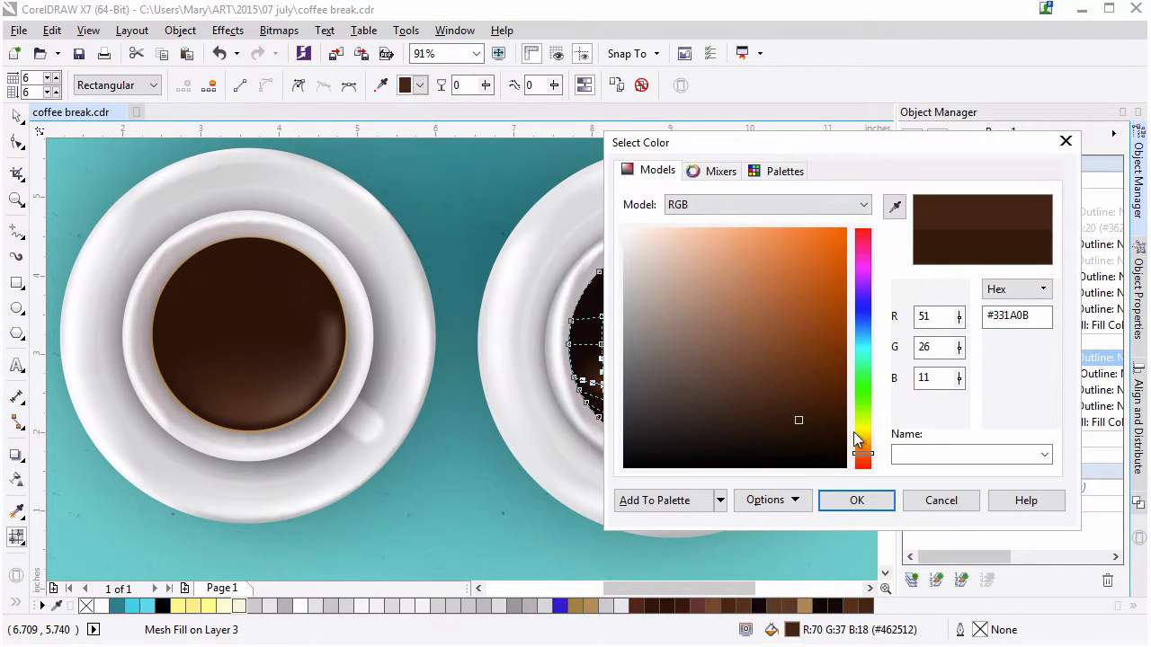
click(885, 508)
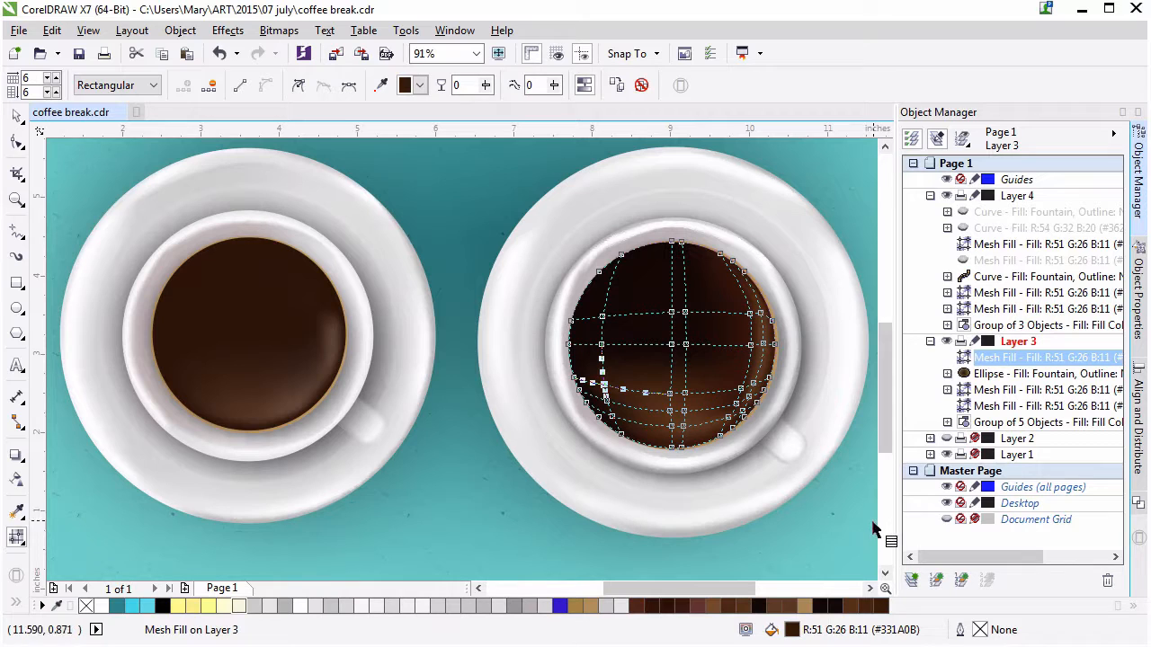
click(20, 118)
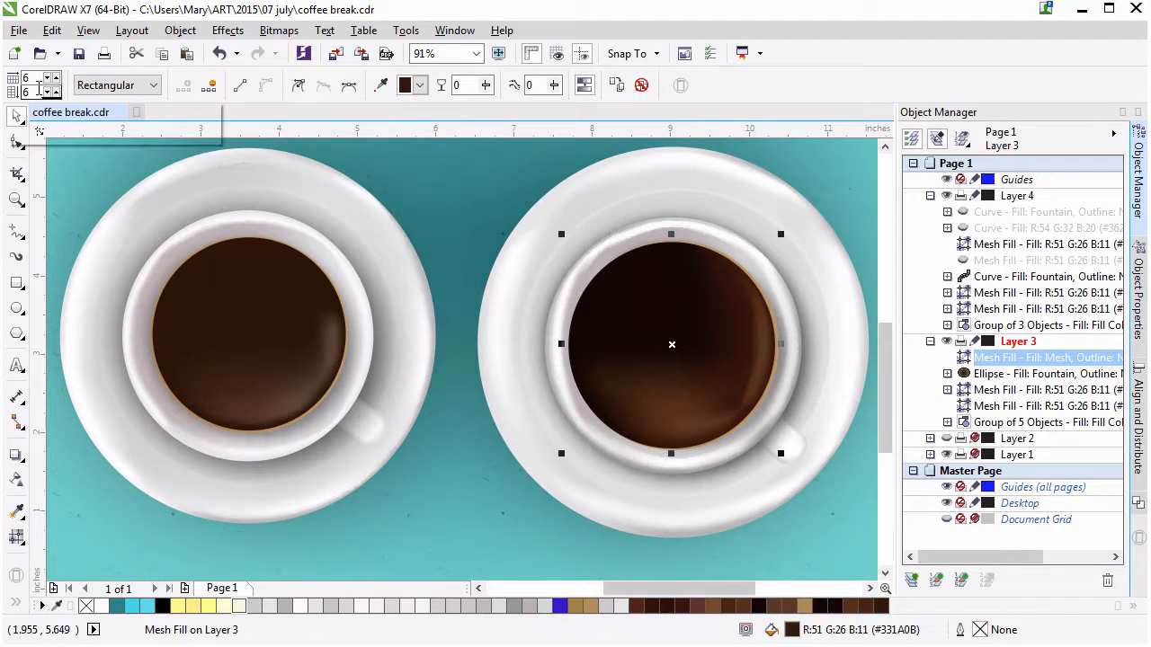
Show the hidden R54 G32 B20 curve on Layer 4 and inspect its drop shadow and lens components.
click(1018, 230)
right_click(1019, 230)
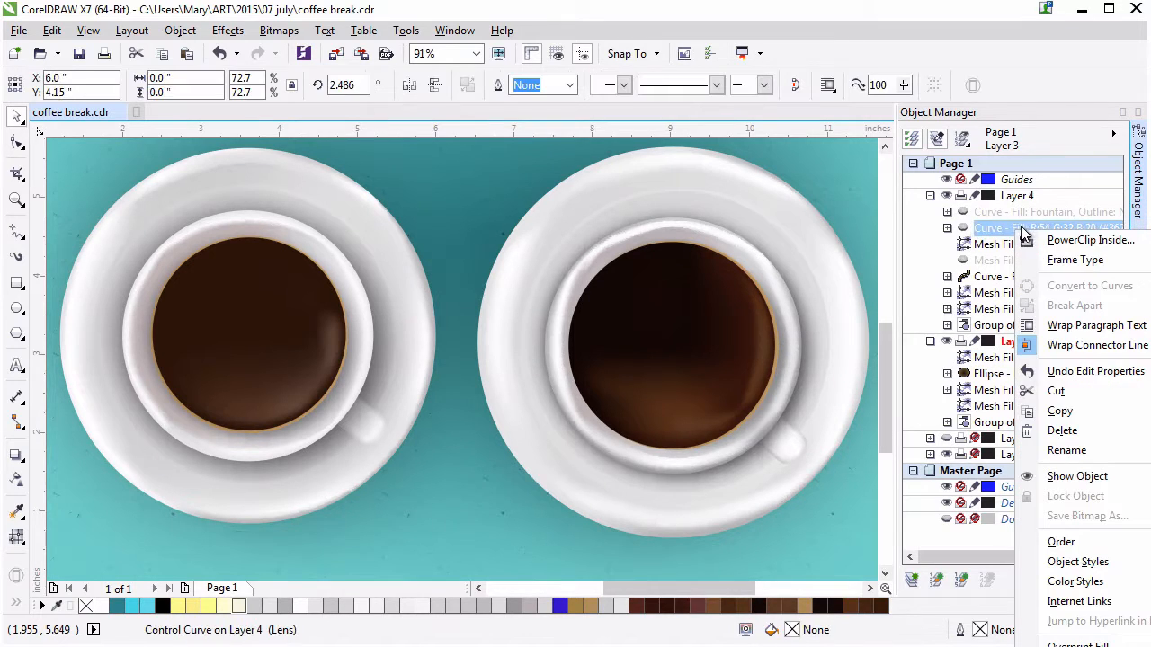
click(1079, 477)
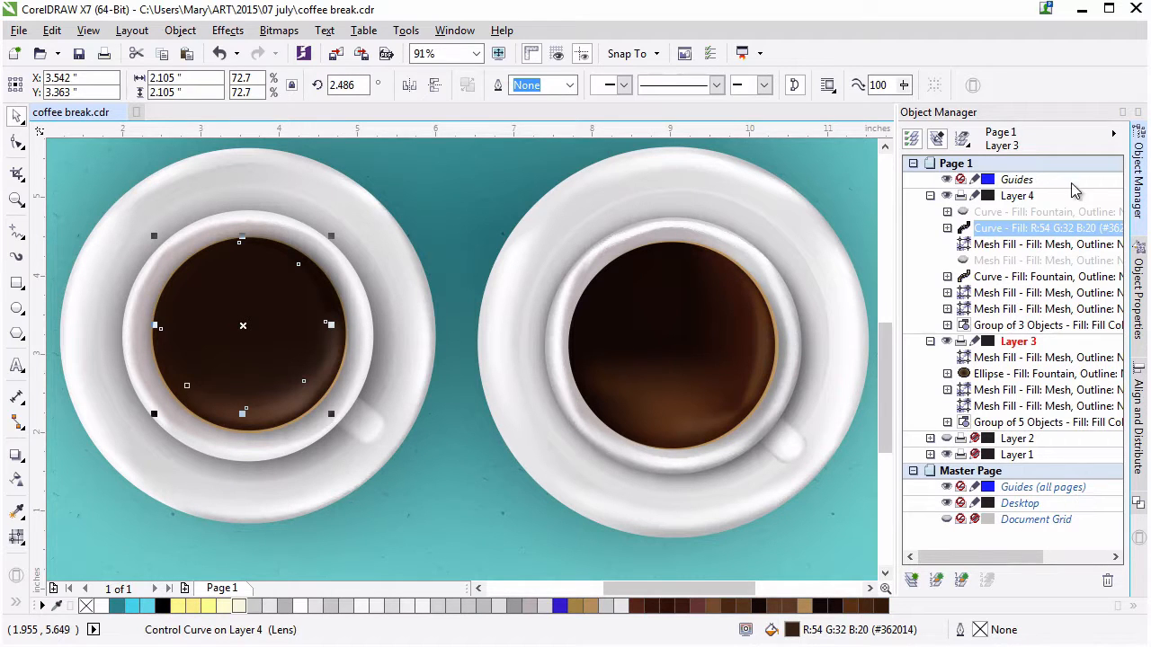
click(947, 228)
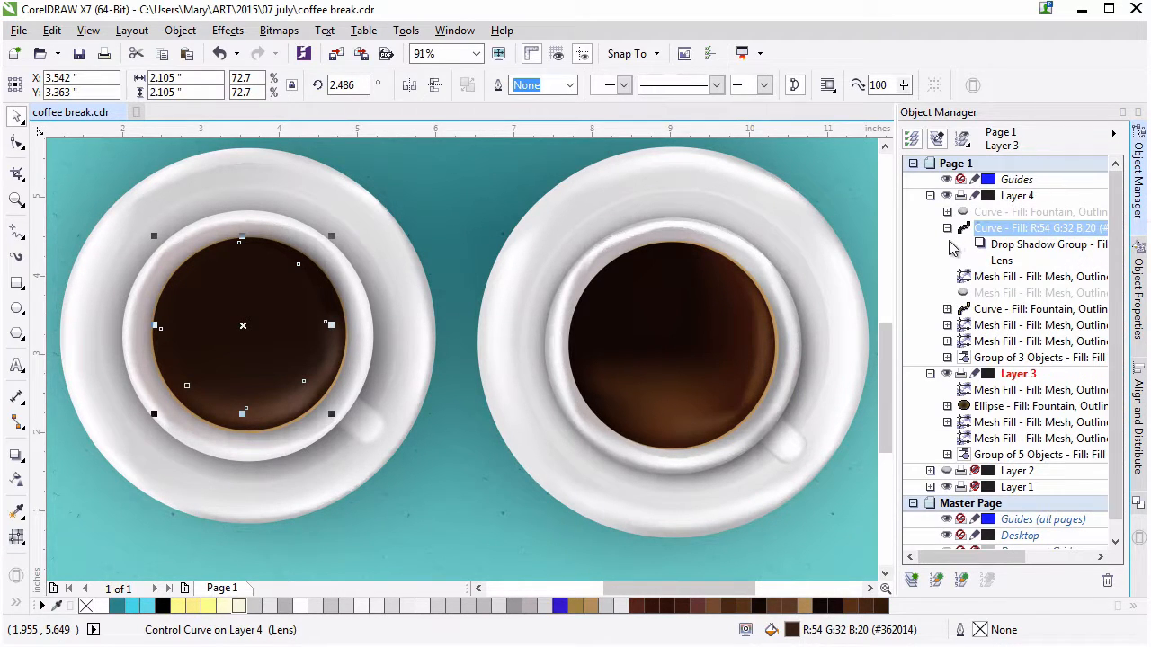
click(947, 229)
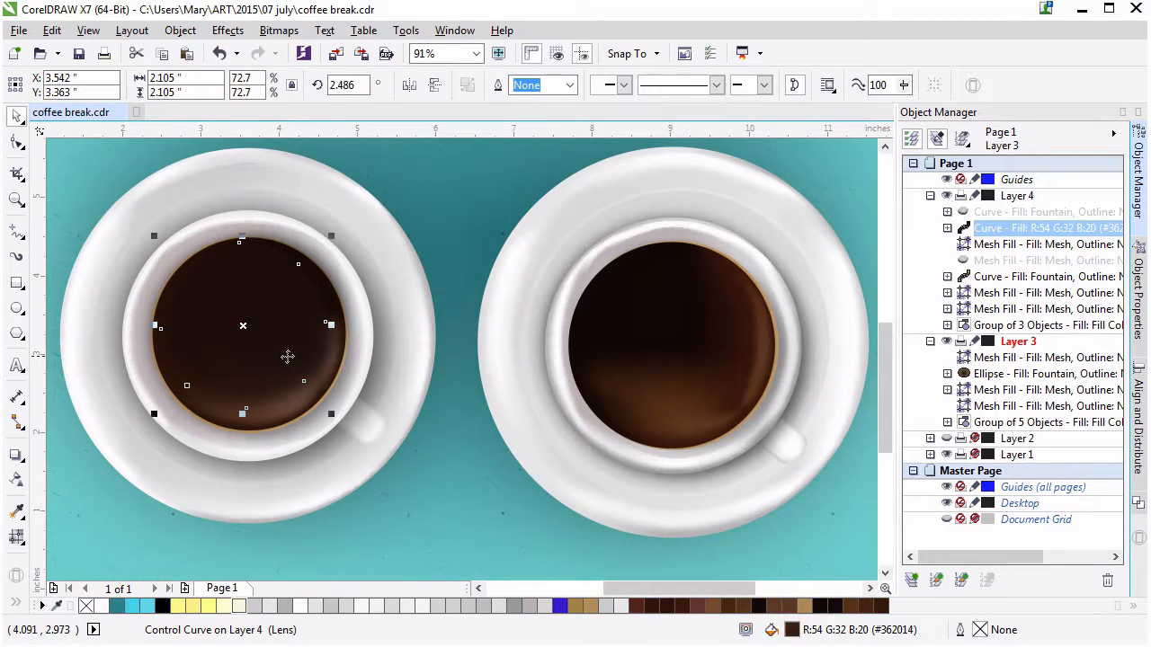
drag(287, 357, 453, 308)
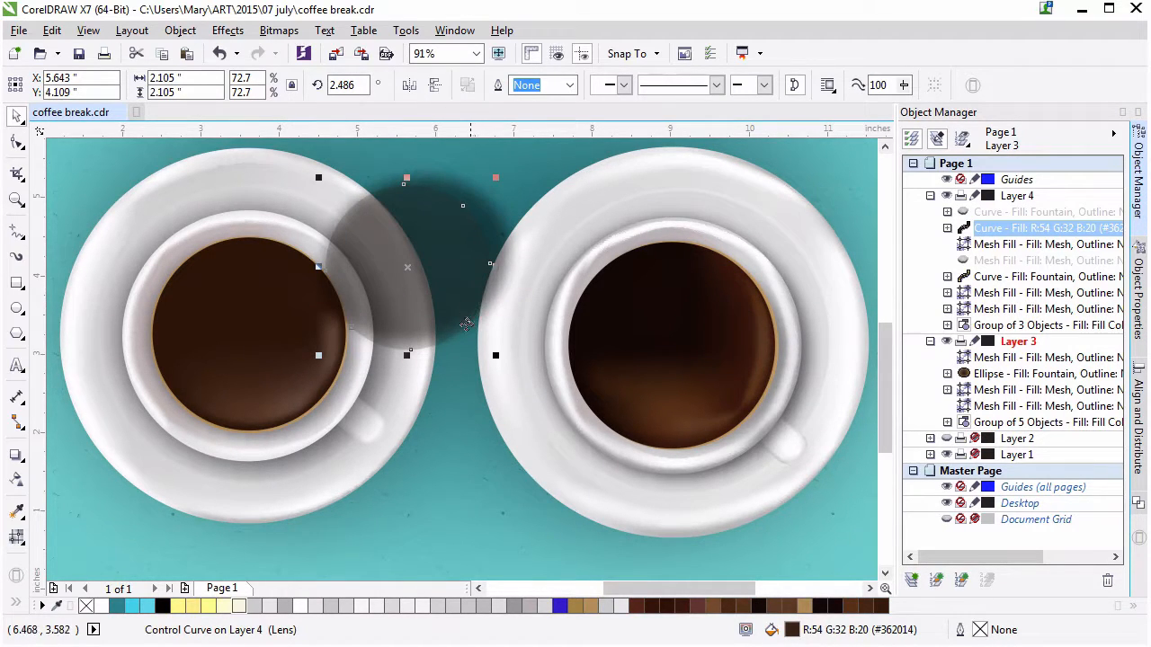
key(ctrl+z)
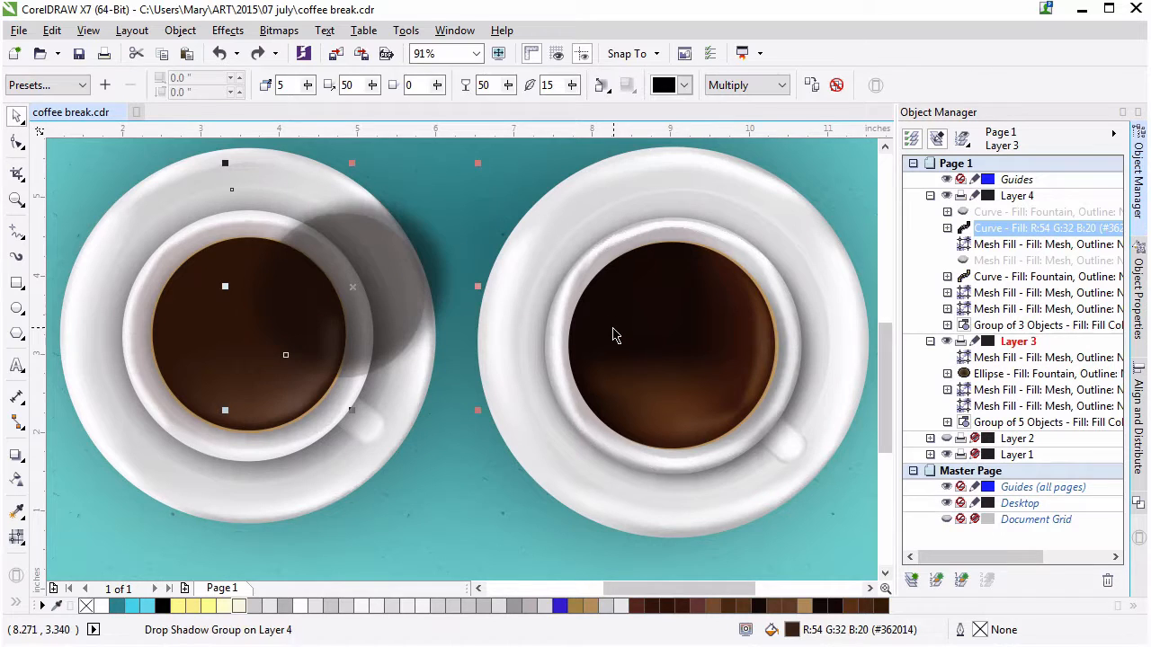
key(ctrl+z)
Draw a circle about 2.105 inches in diameter over the right cup's coffee.
click(465, 238)
key(F7)
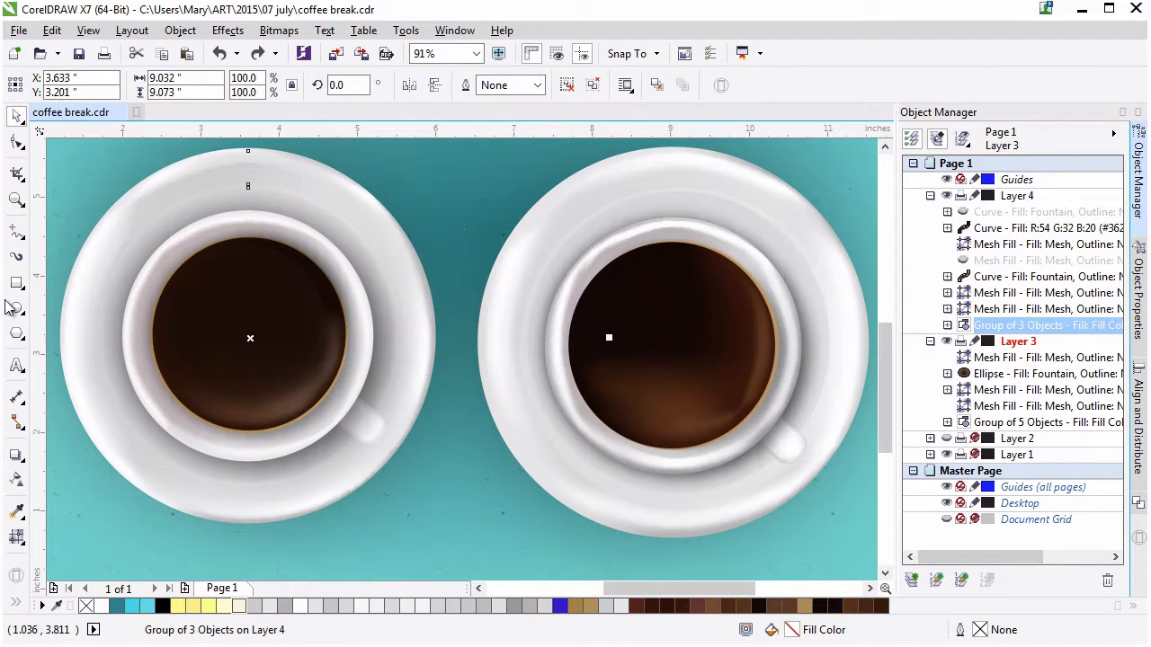
drag(587, 262, 752, 424)
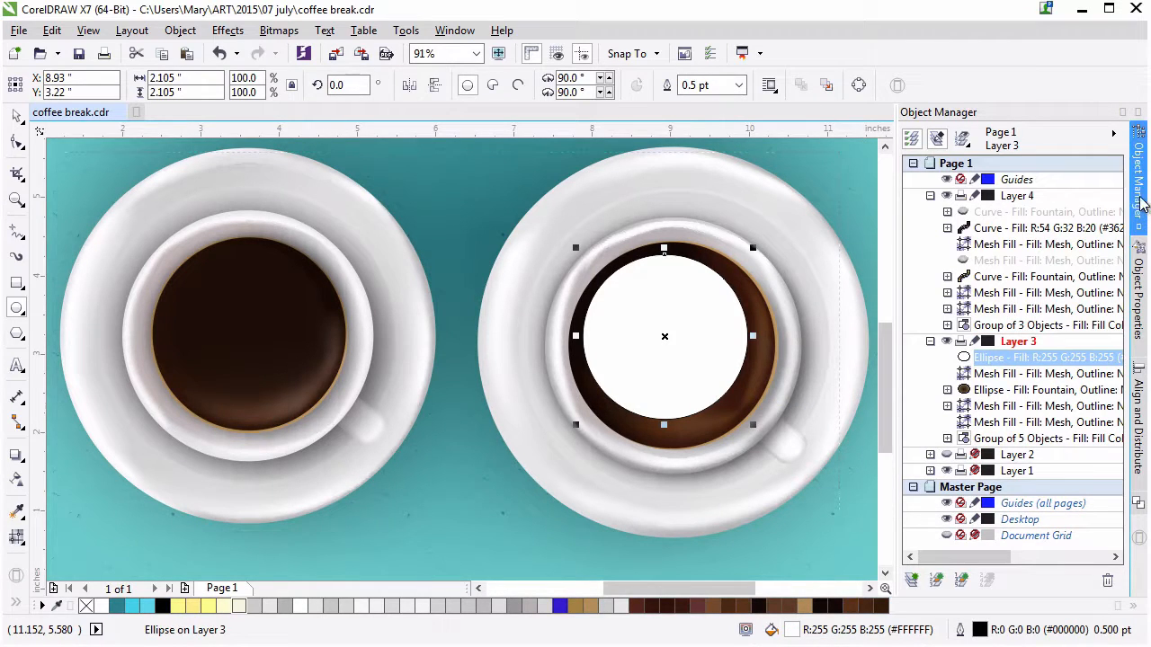
Remove the new circle's outline and fill it with a dark brown sampled from the surrounding coffee, R28 G13 B6.
click(1139, 288)
click(1023, 180)
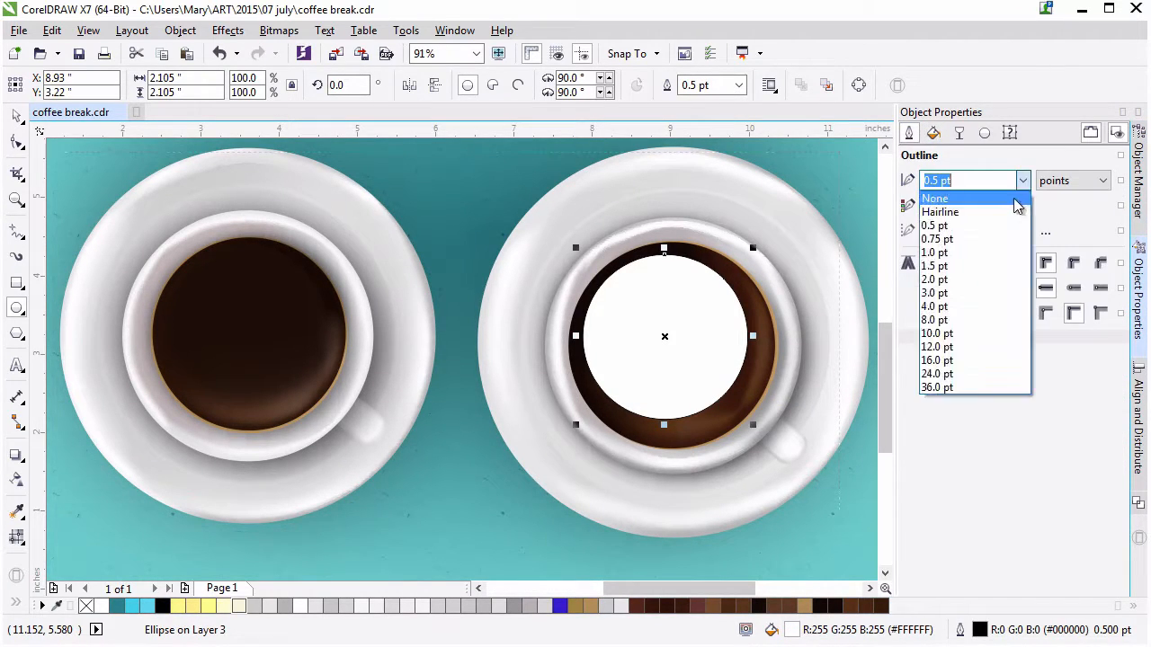
click(935, 196)
click(934, 133)
click(982, 223)
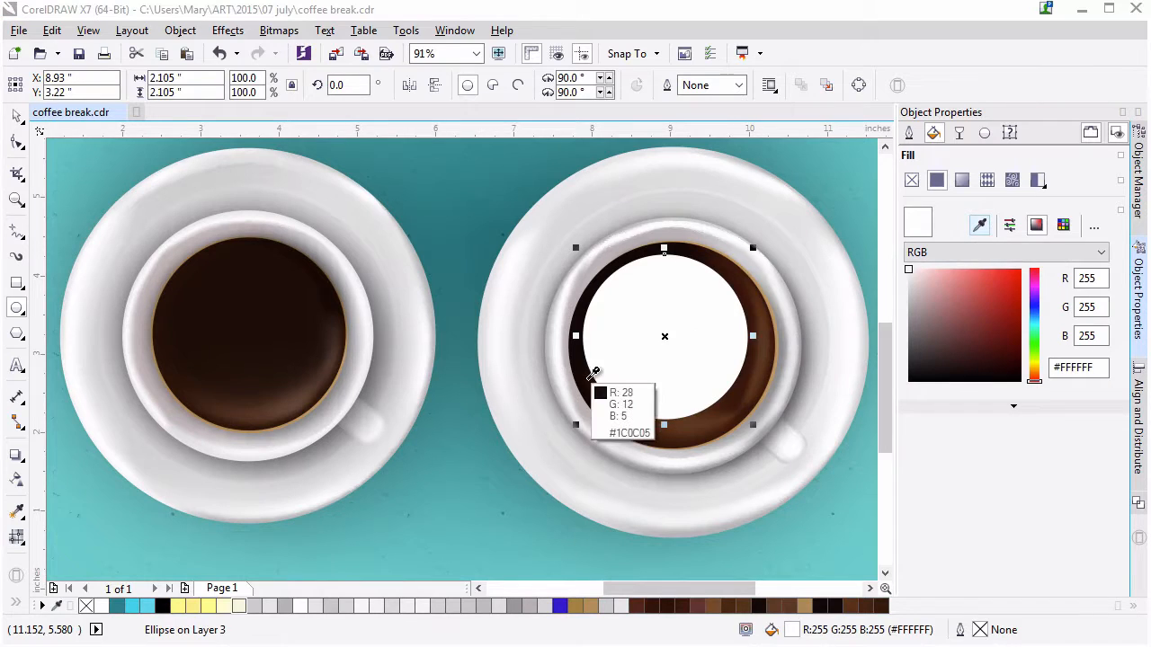
click(590, 382)
Give the dark brown circle a uniform transparency of 79.
click(959, 134)
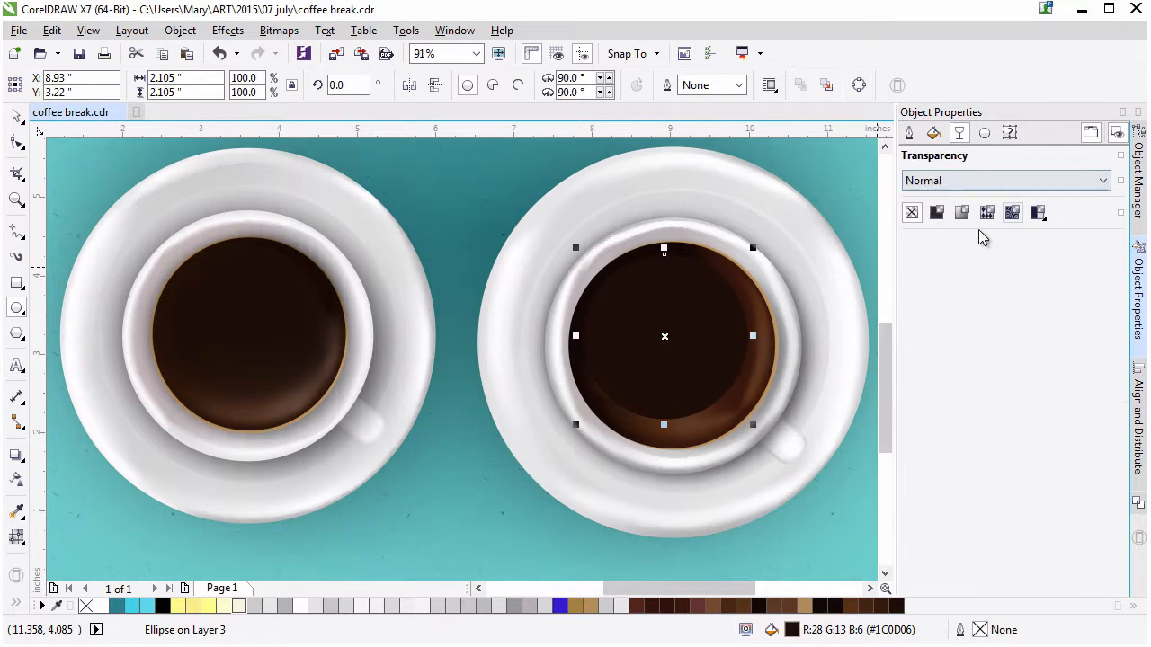
click(962, 213)
click(937, 212)
drag(981, 335, 1008, 346)
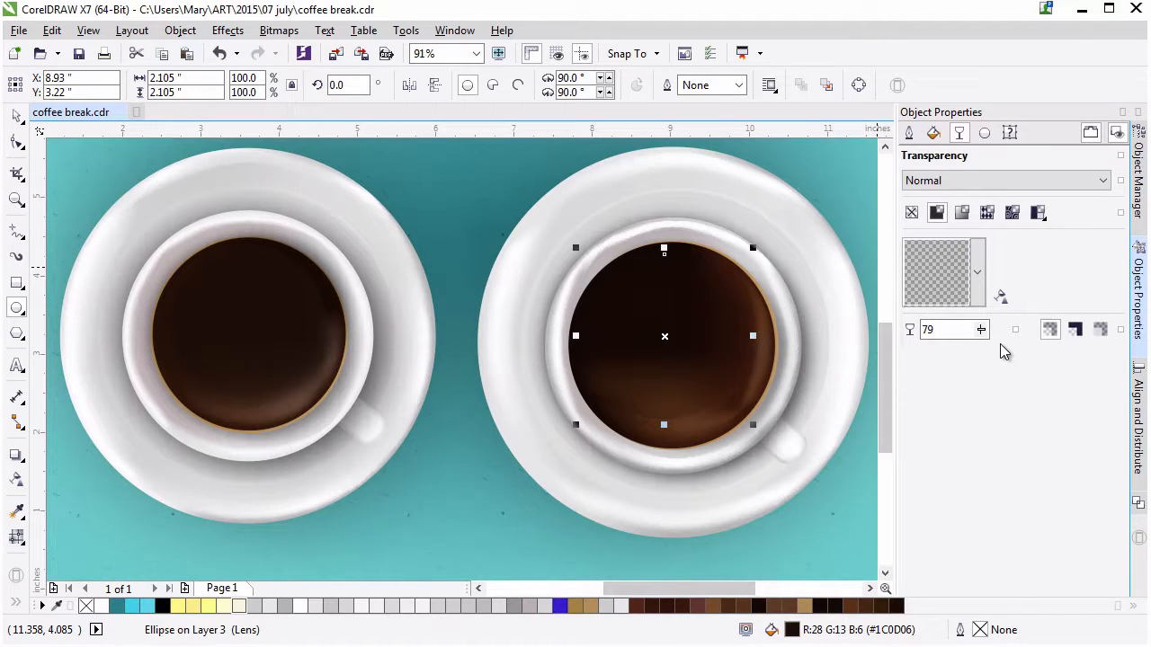
Move the circle to the middle of the right coffee and add a drop shadow offset about 0.167 by 0.236 inches toward the upper right.
click(16, 117)
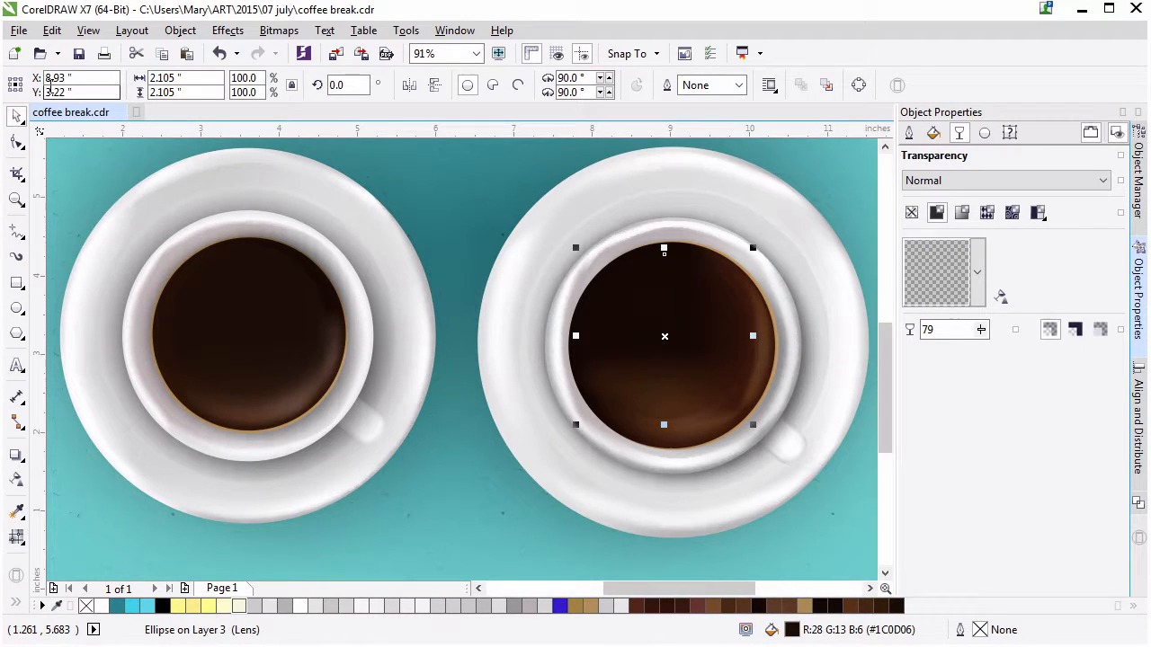
drag(728, 337, 735, 339)
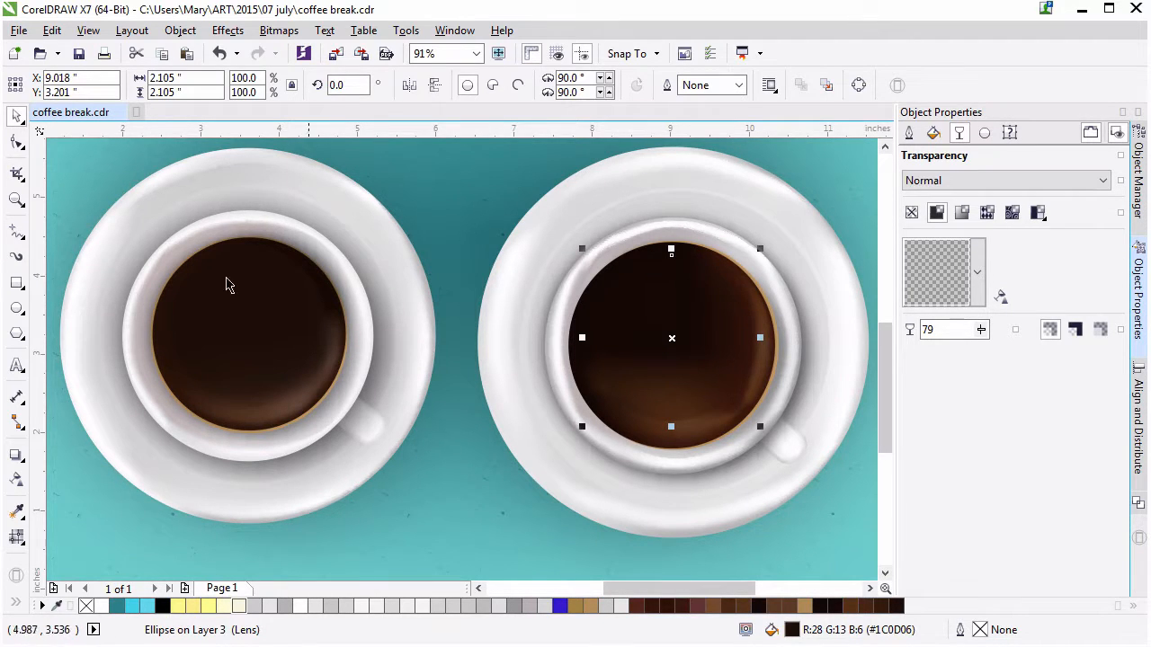
click(17, 455)
drag(670, 337, 743, 235)
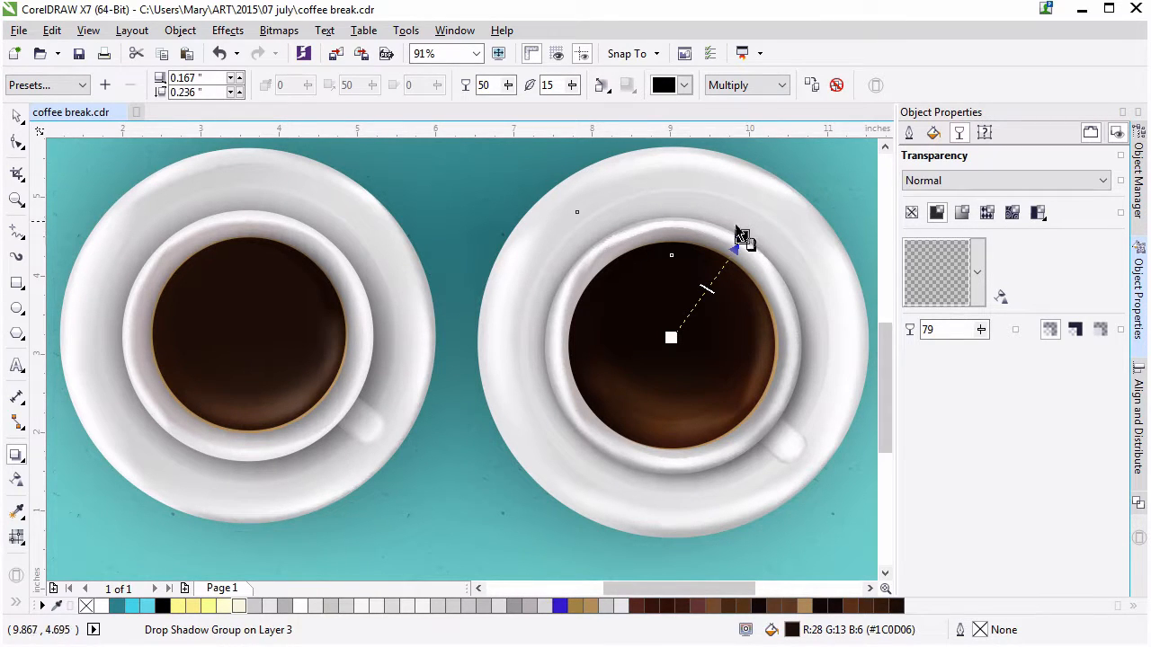
Lighten the shadowed circle's fill to brown #421F0E.
click(933, 132)
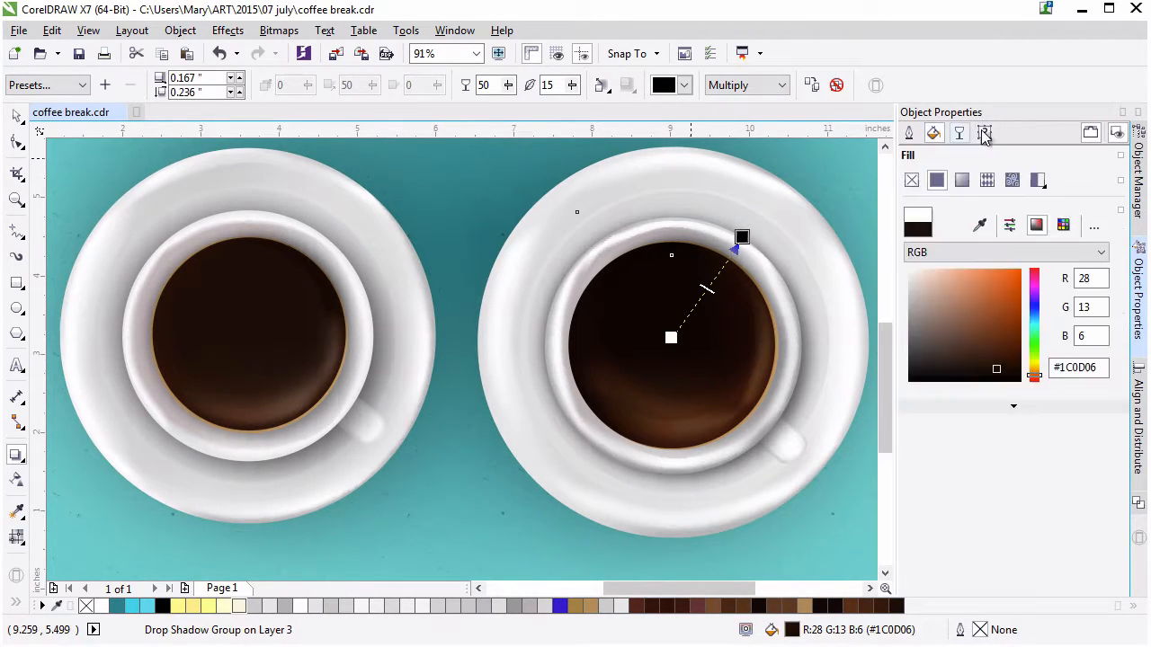
click(992, 351)
click(996, 353)
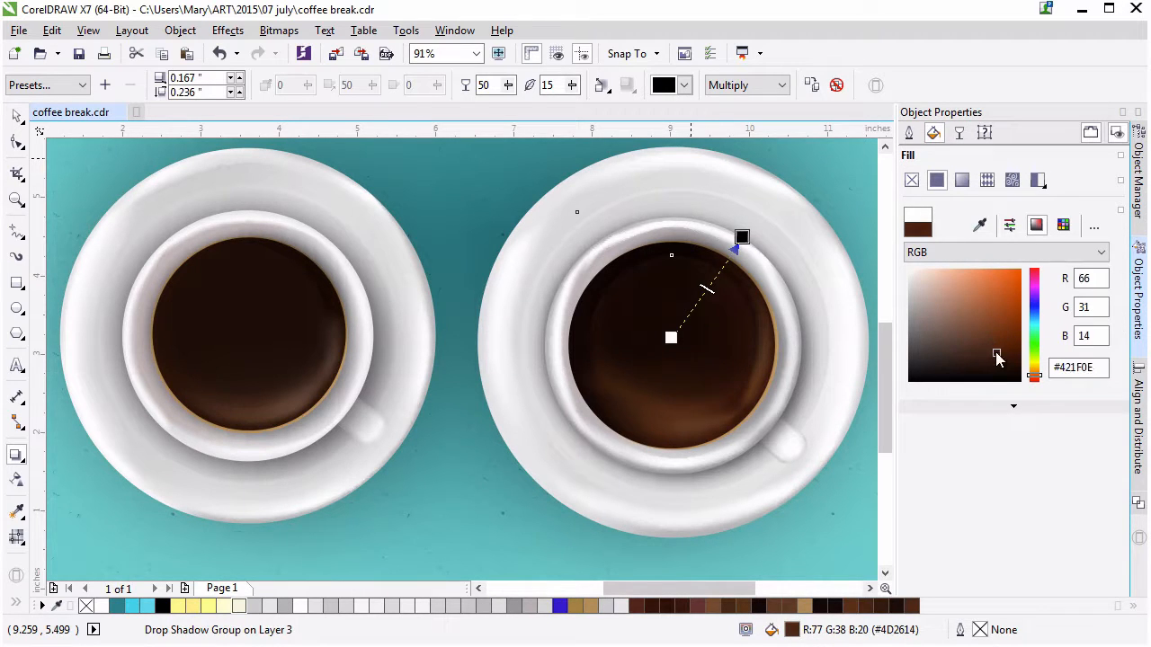
Show the hidden fountain-filled highlight curve at the top of Layer 4 on the left cup's coffee.
click(16, 117)
click(1138, 179)
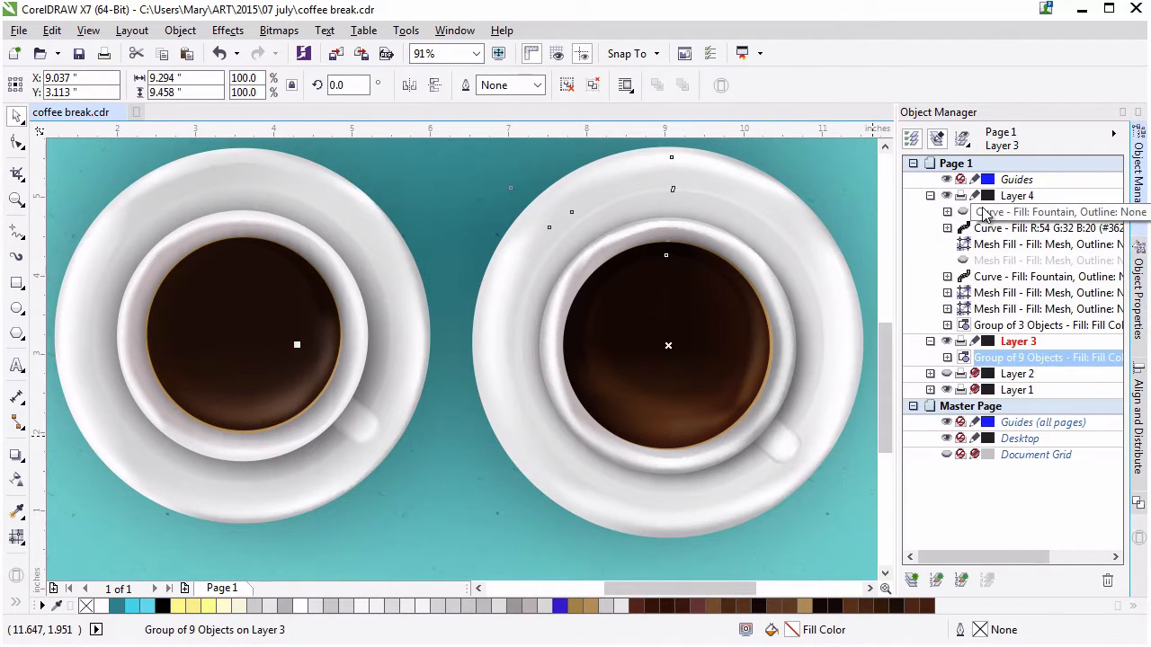
click(989, 213)
right_click(985, 218)
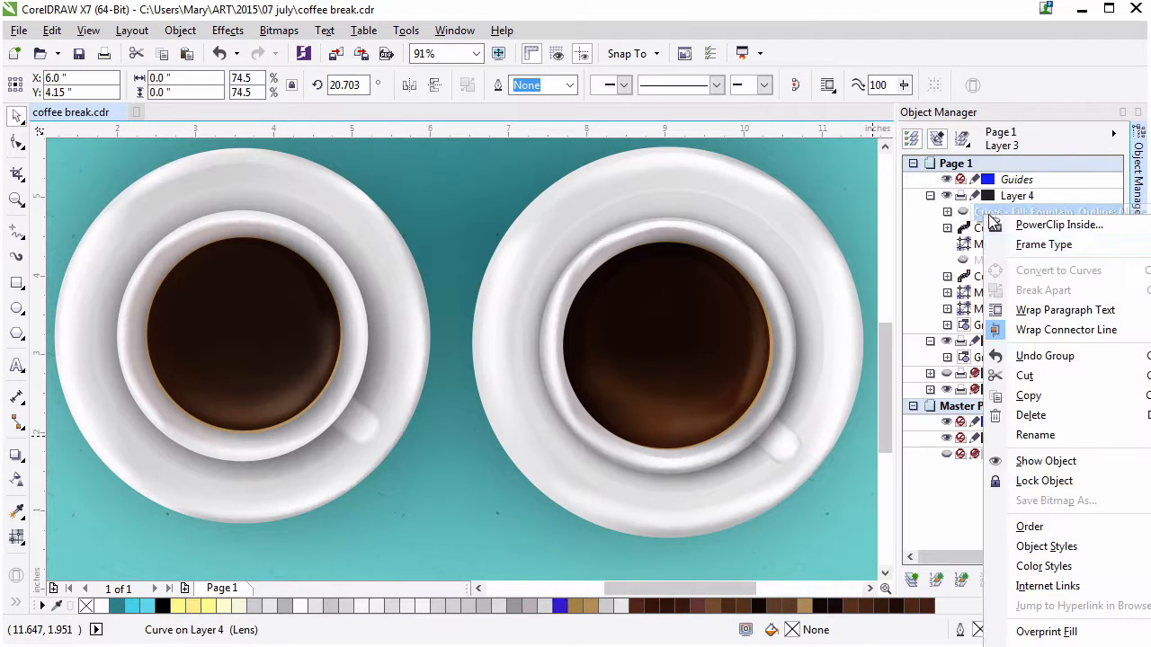
click(1046, 461)
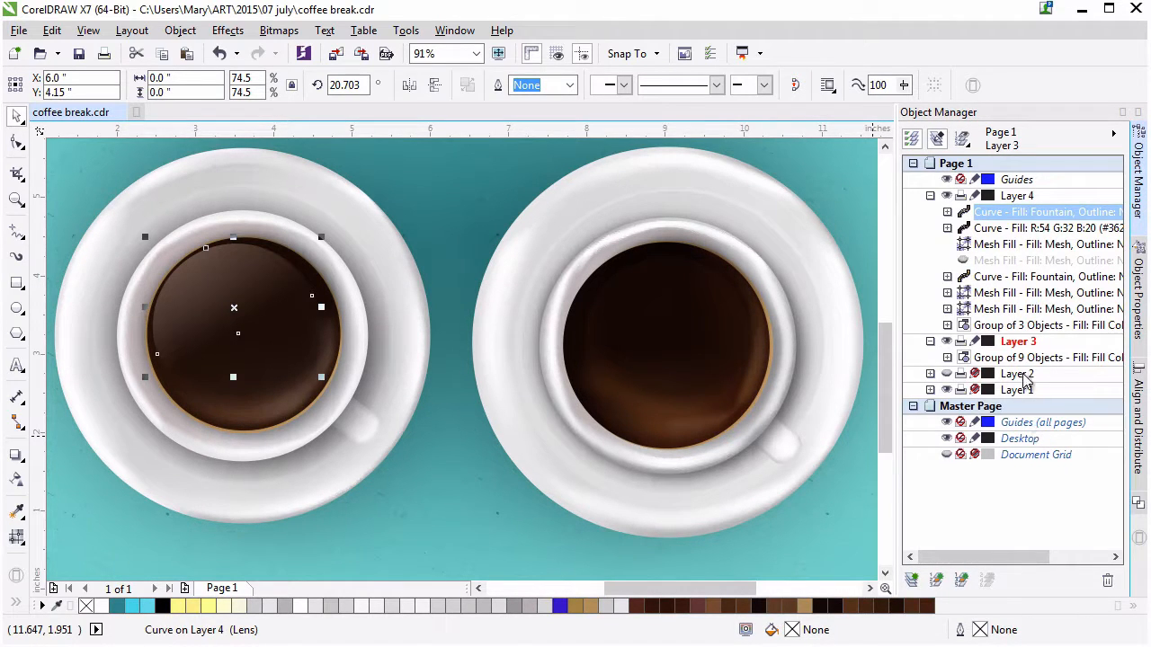
click(858, 532)
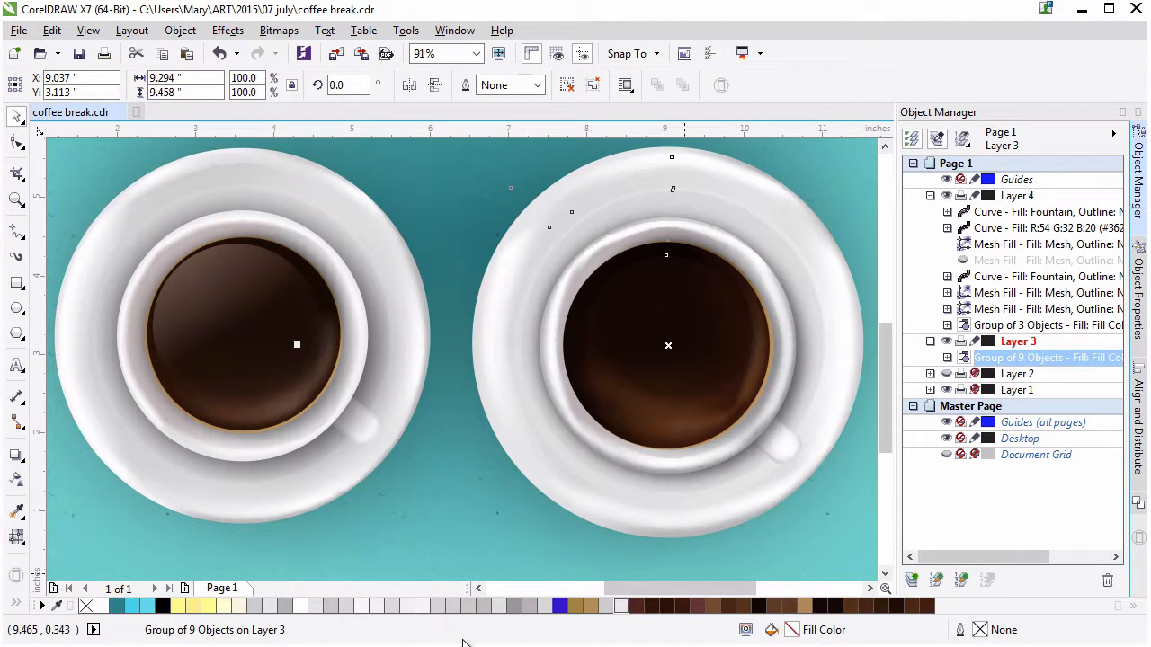
Move the left coffee's highlight off the cup to inspect its shape and undo the move.
click(225, 327)
drag(257, 329, 488, 310)
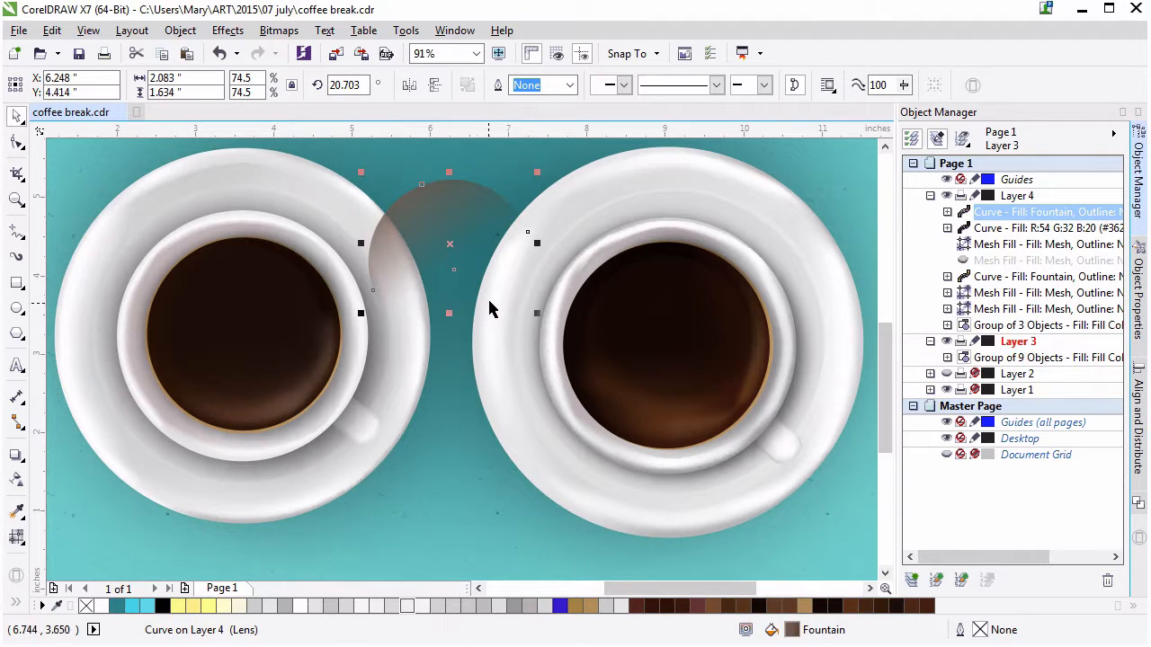
key(ctrl+z)
click(311, 185)
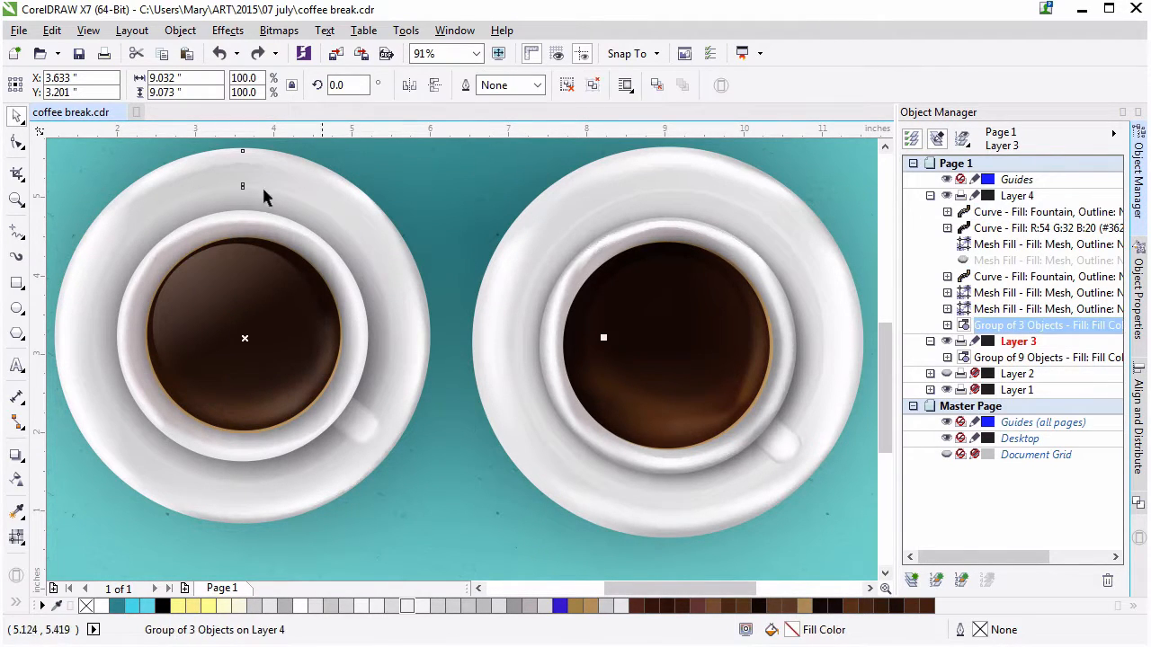
Draw a circle about 2.16 inches in diameter over the right cup's coffee.
click(17, 310)
mouse_move(580, 250)
mouse_down()
mouse_move(678, 364)
mouse_move(638, 314)
mouse_move(763, 411)
mouse_move(743, 421)
mouse_up()
key(ctrl+z)
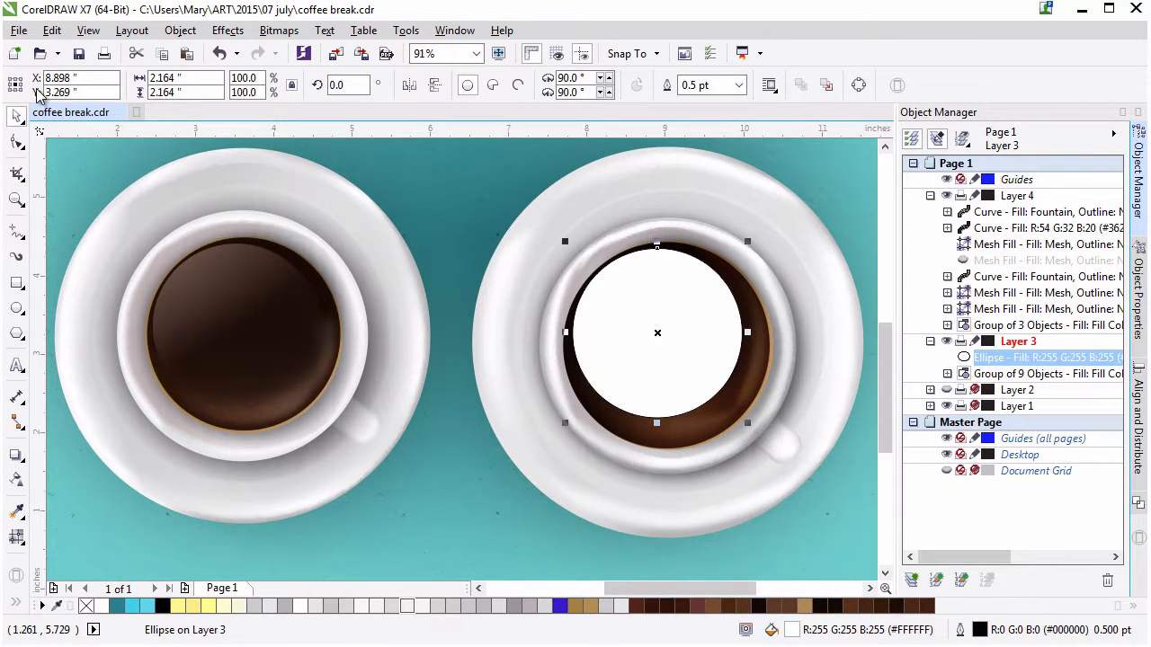
Convert the circle to curves and pull its bottom node up toward the centre to form a bean-shaped highlight.
click(858, 85)
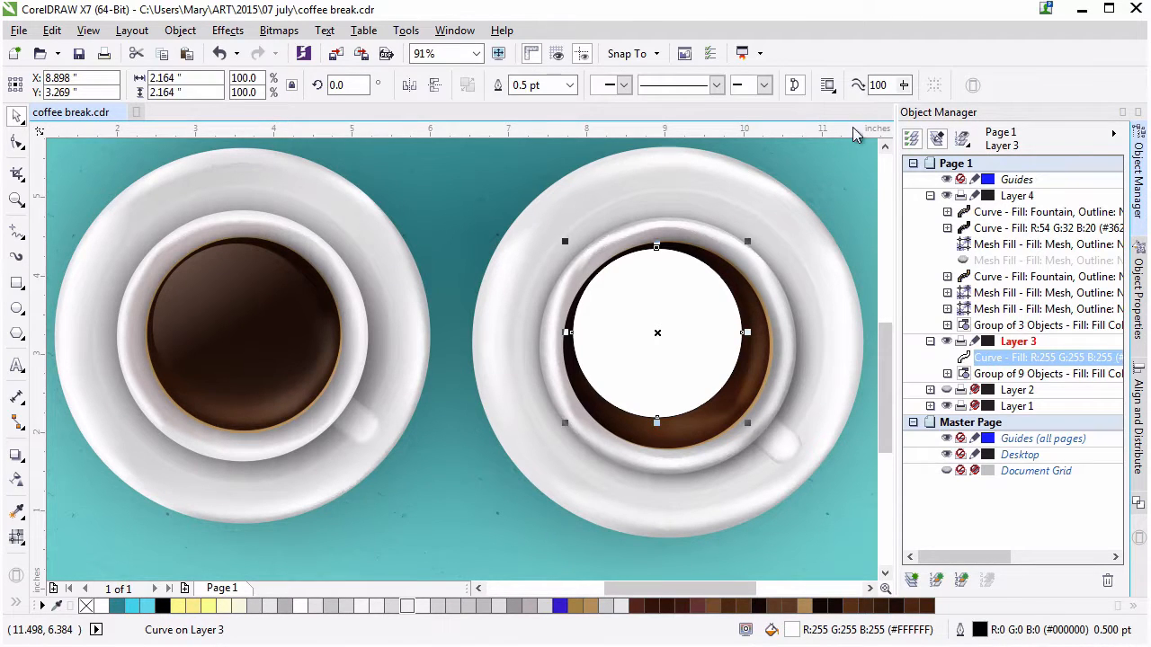
click(16, 142)
drag(661, 422, 663, 321)
Rotate the highlight shape about 28 degrees and stretch it to about 2.28 by 1.77 inches to fit the coffee.
click(16, 116)
click(733, 333)
drag(753, 360, 768, 311)
drag(697, 288, 683, 293)
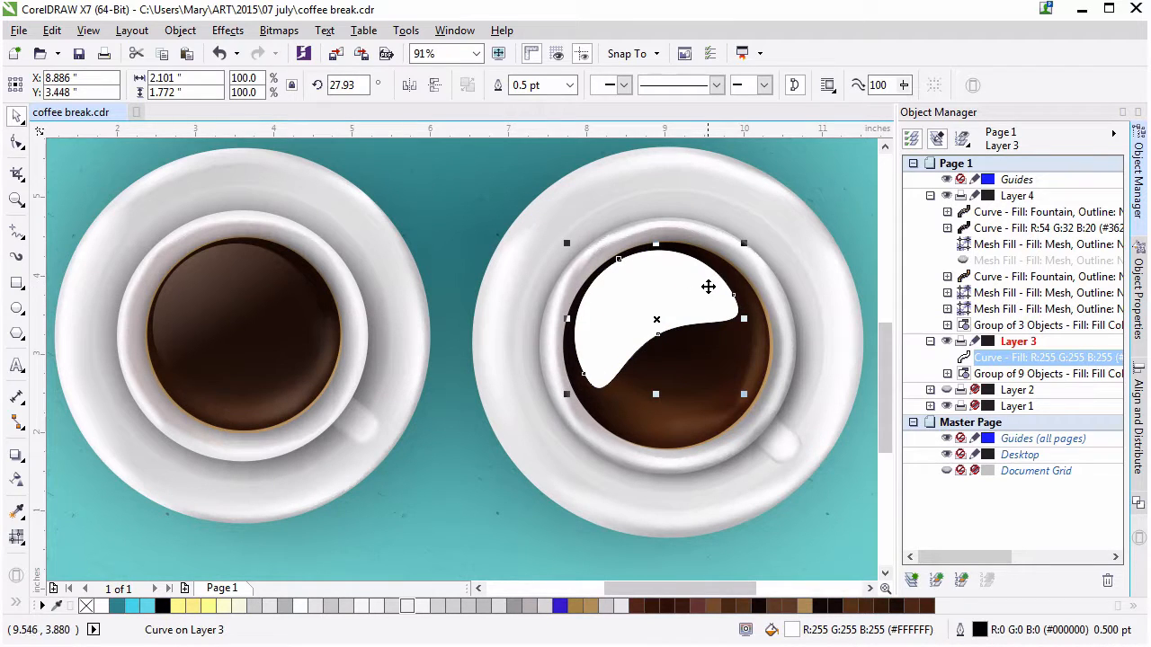
drag(743, 318, 756, 319)
drag(569, 322, 565, 319)
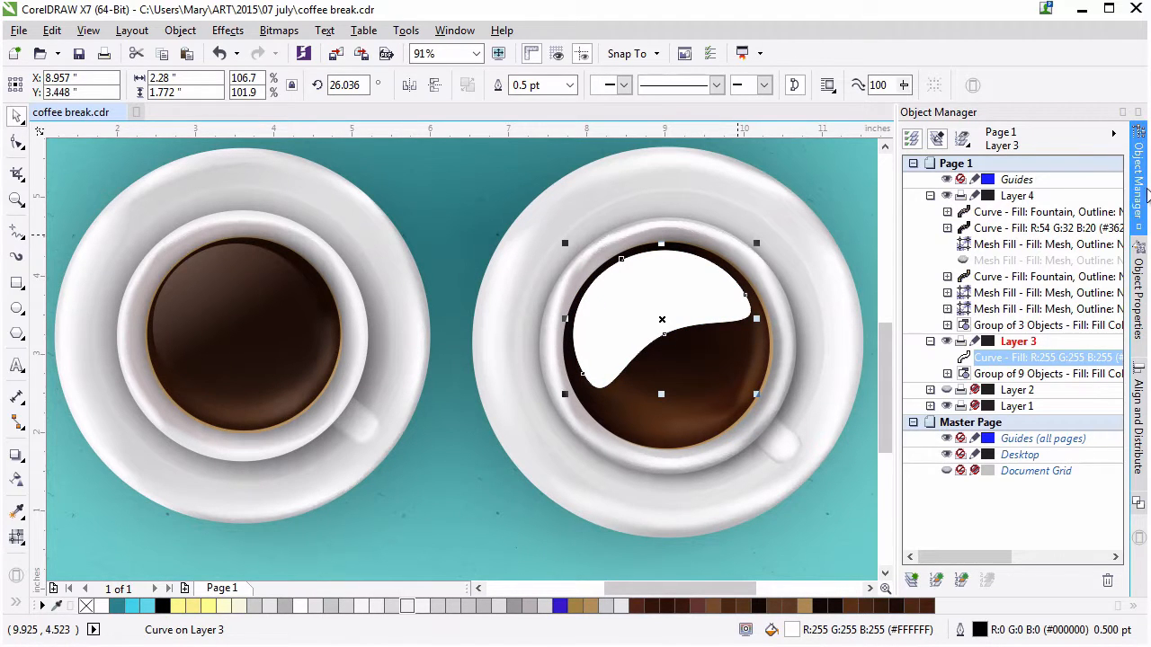
Remove the highlight shape's outline and fill it with a brown sampled from the lower coffee, lightened to #6B432B.
click(1138, 270)
click(1023, 182)
click(998, 195)
click(933, 133)
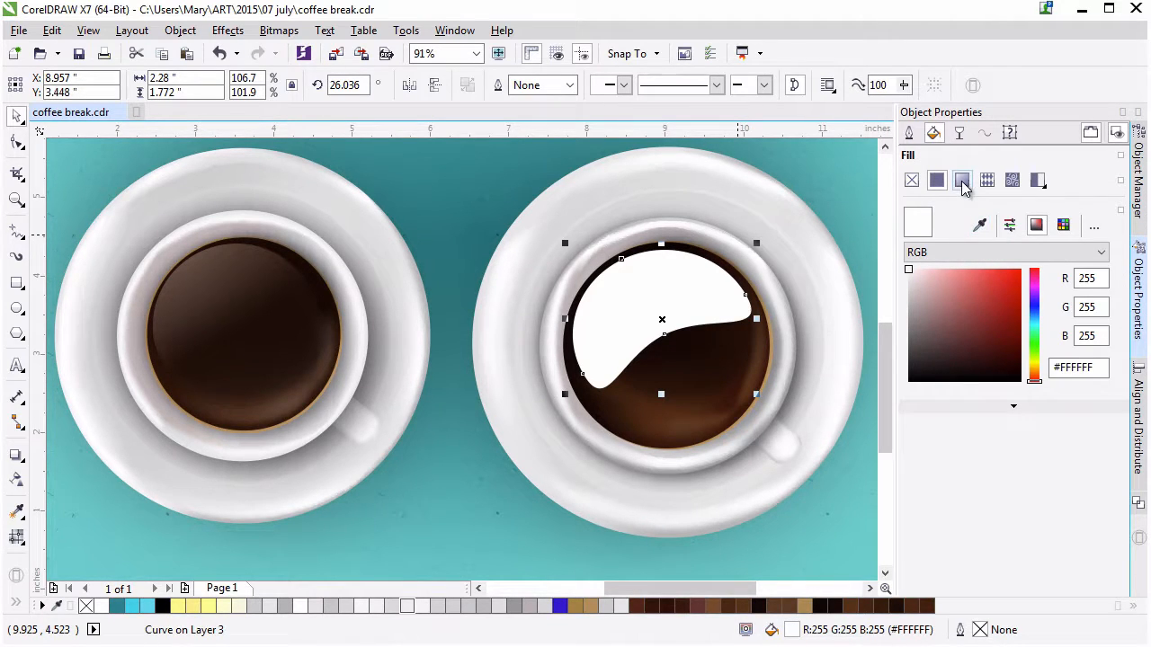
click(981, 226)
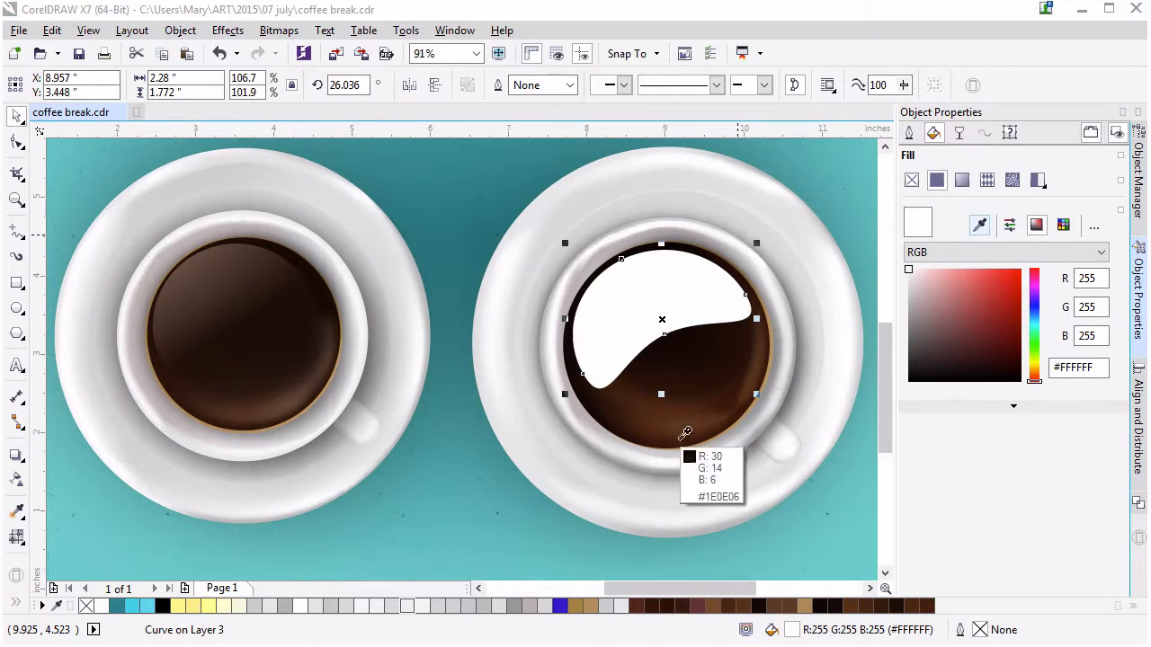
click(693, 429)
click(977, 334)
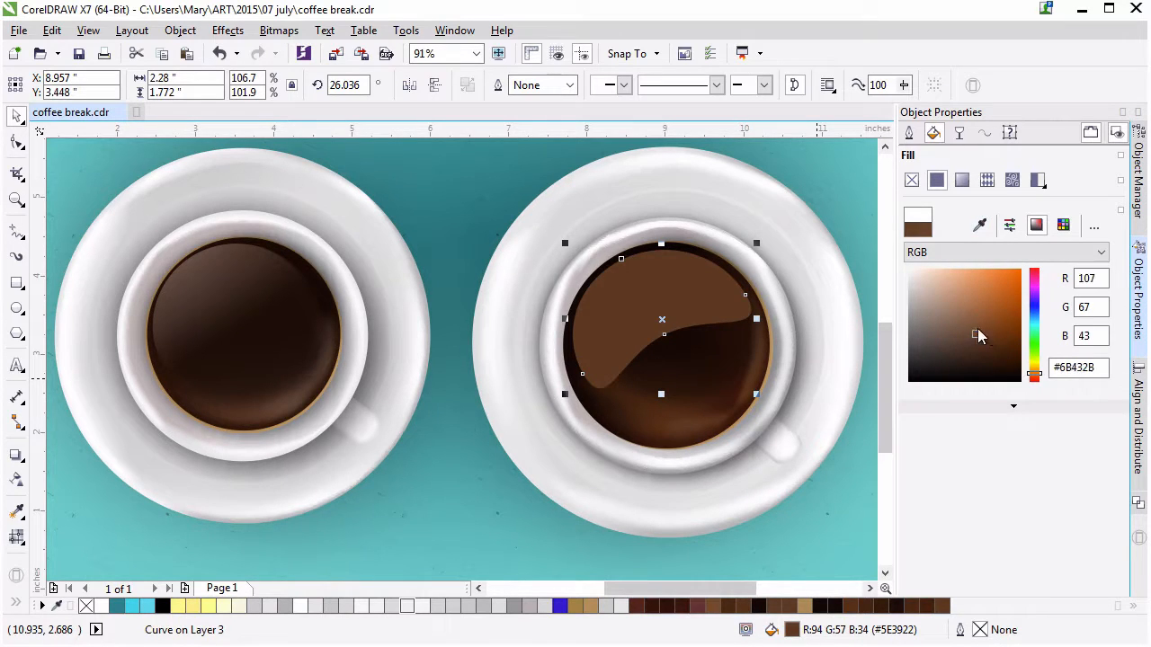
Apply a linear transparency to the highlight, fading it from its upper-left edge to its concave lower edge.
click(16, 455)
drag(616, 262, 664, 342)
drag(616, 262, 615, 255)
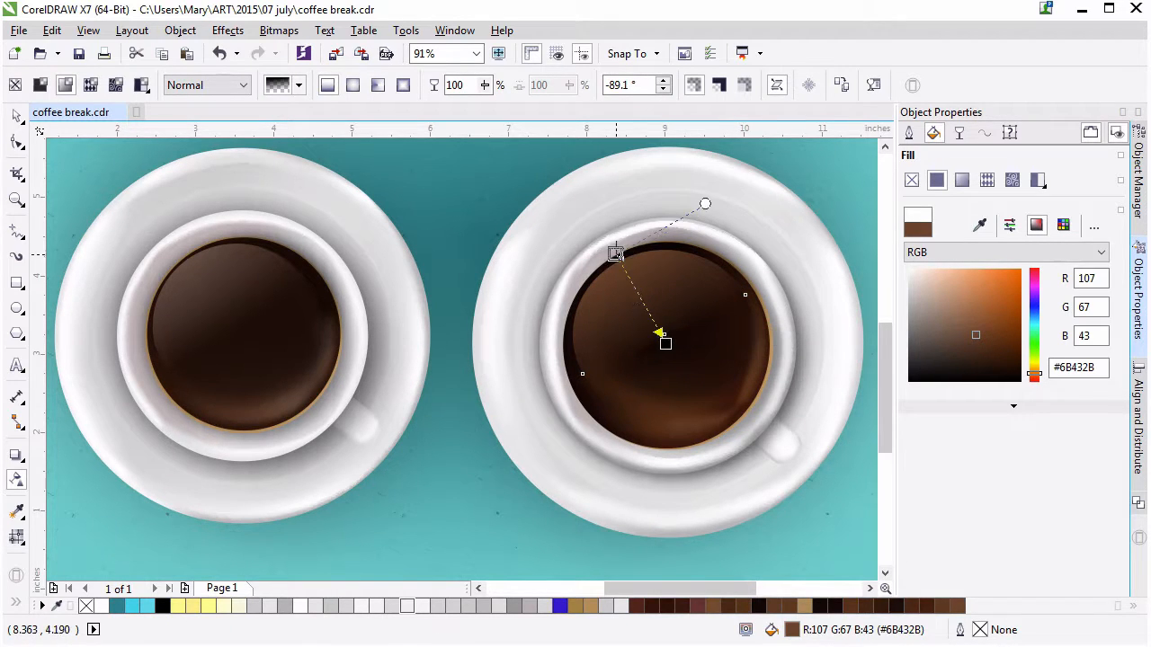
Recolor the transparent highlight's fill to the softer brown #6E4F3C.
click(961, 323)
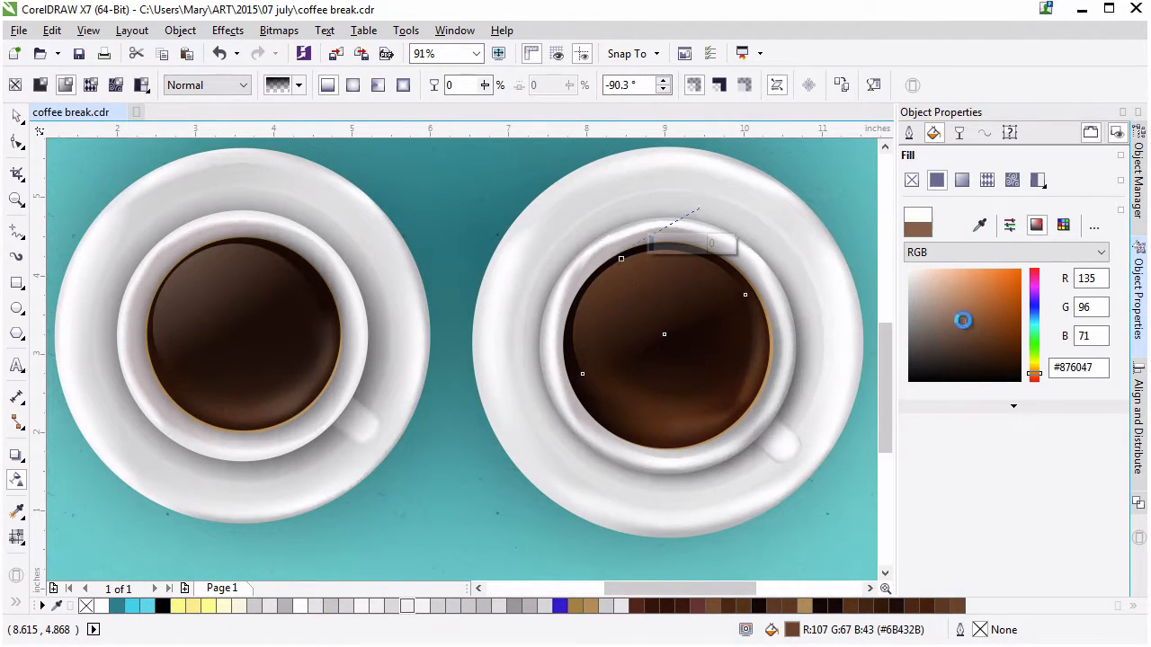
click(960, 334)
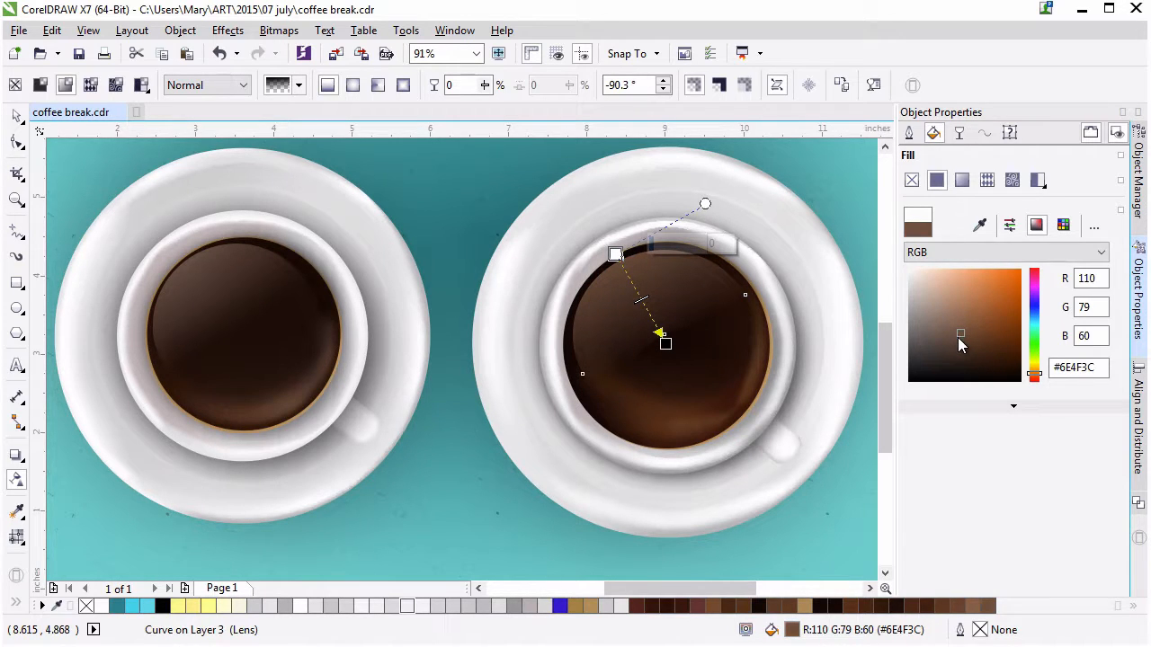
click(16, 117)
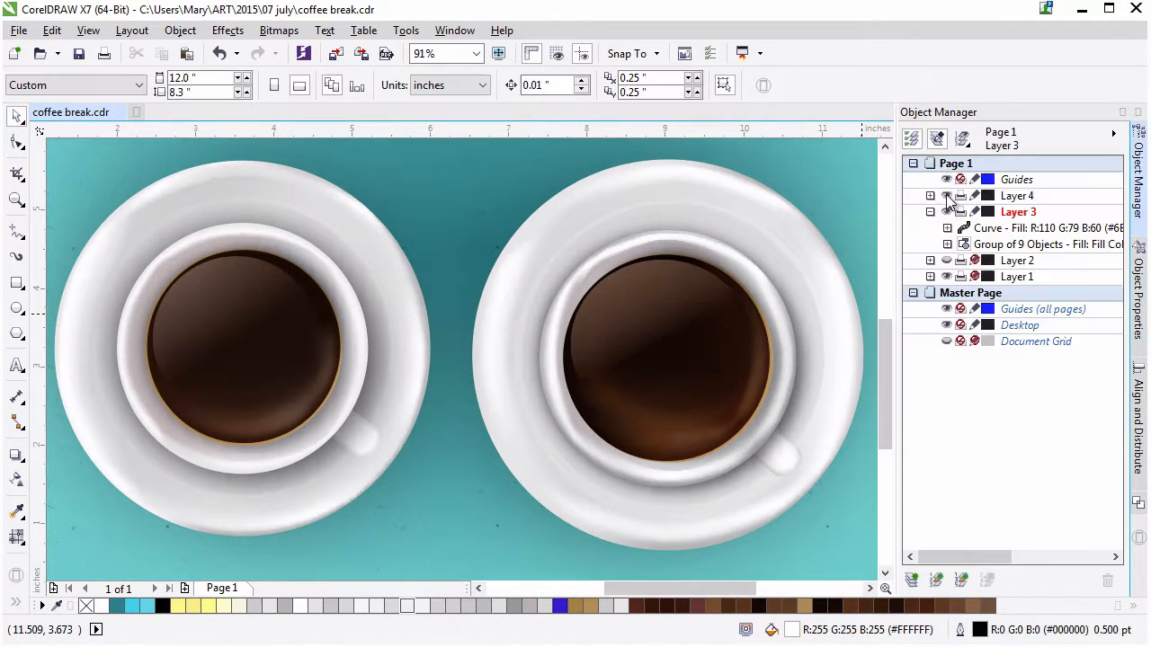
Show Layer 2 and move the hidden Layer 4 below Layer 1.
click(946, 196)
drag(1019, 205, 1014, 286)
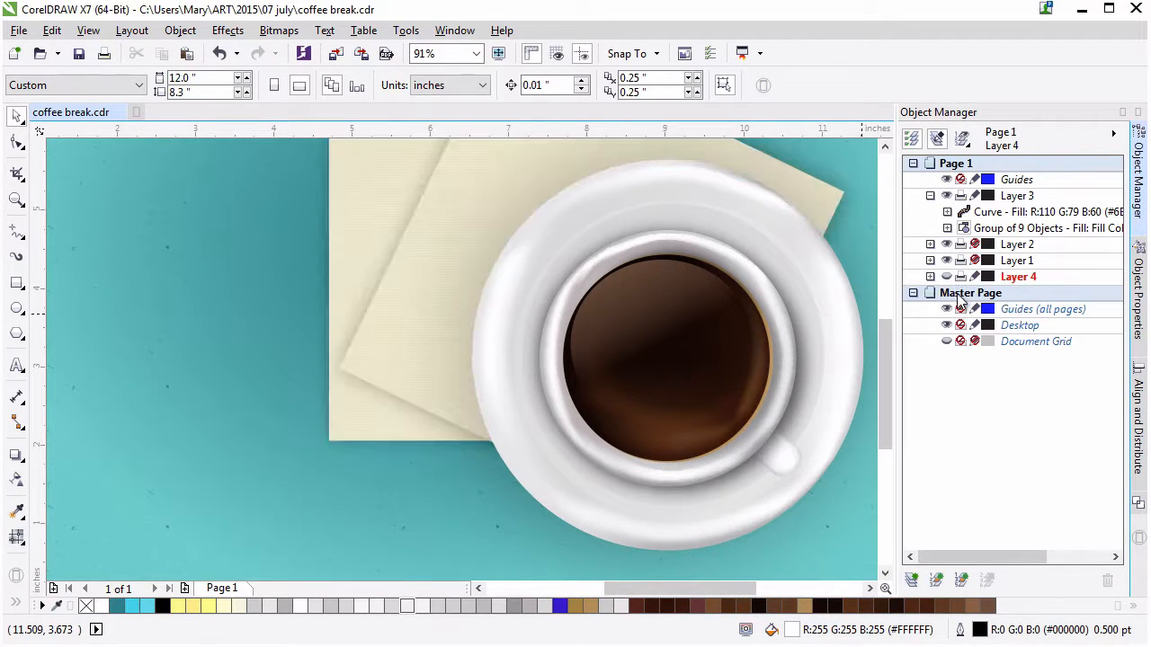
Group the highlight with the right cup and move the group left over the old cup's position.
click(989, 214)
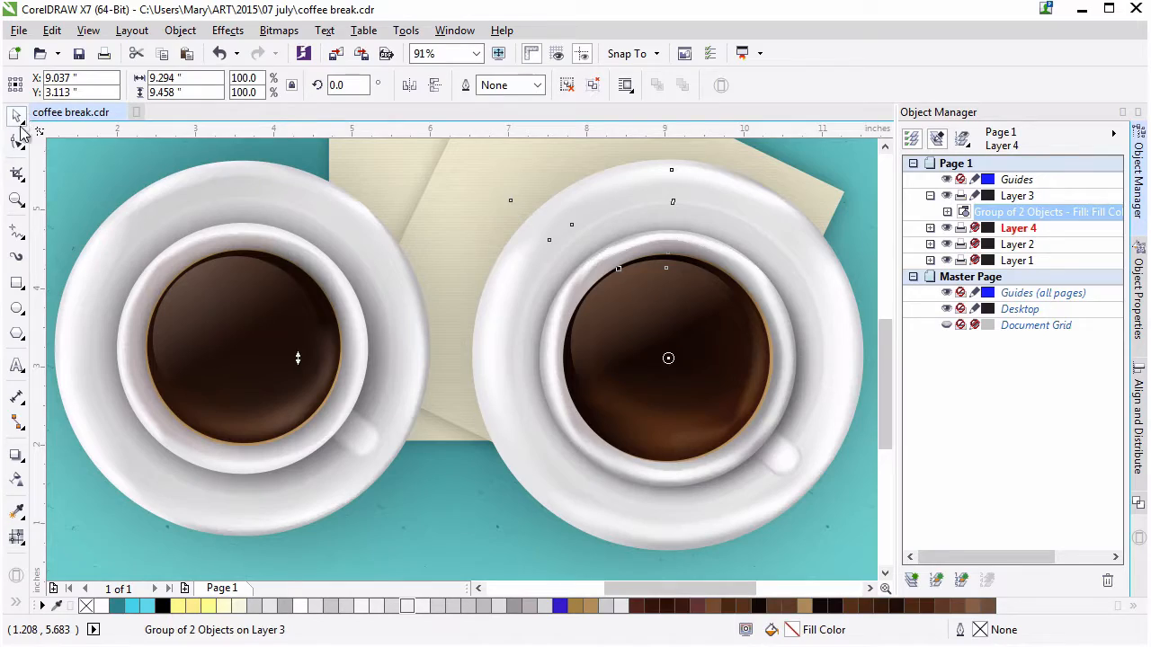
key(Escape)
drag(798, 371, 393, 362)
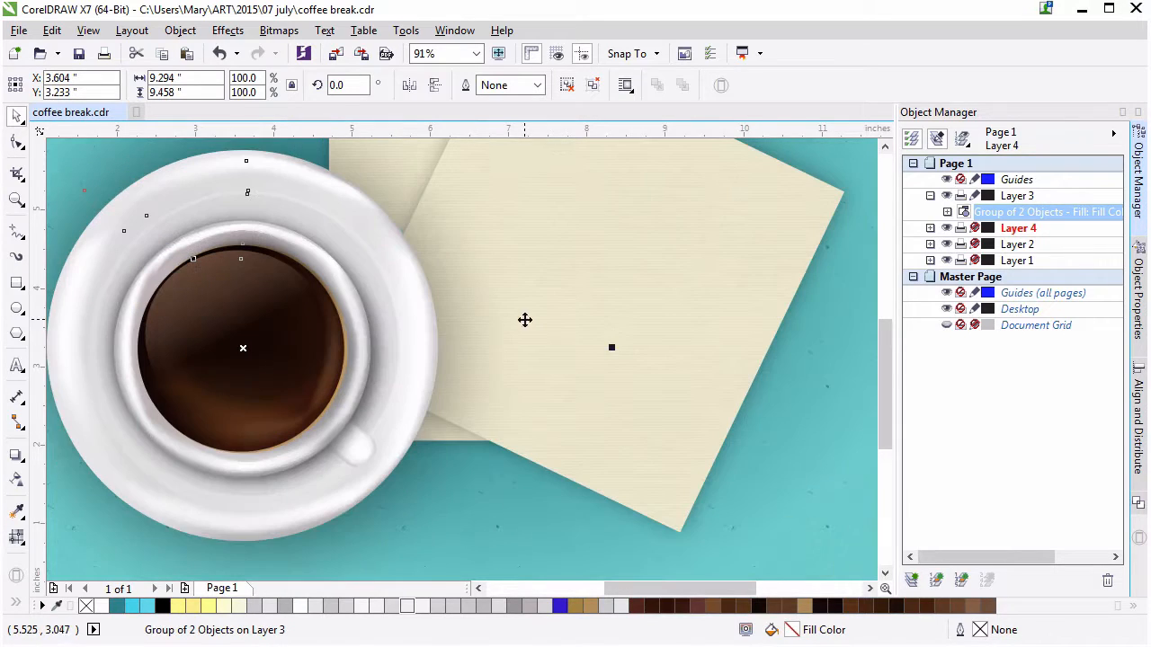
drag(888, 385, 888, 363)
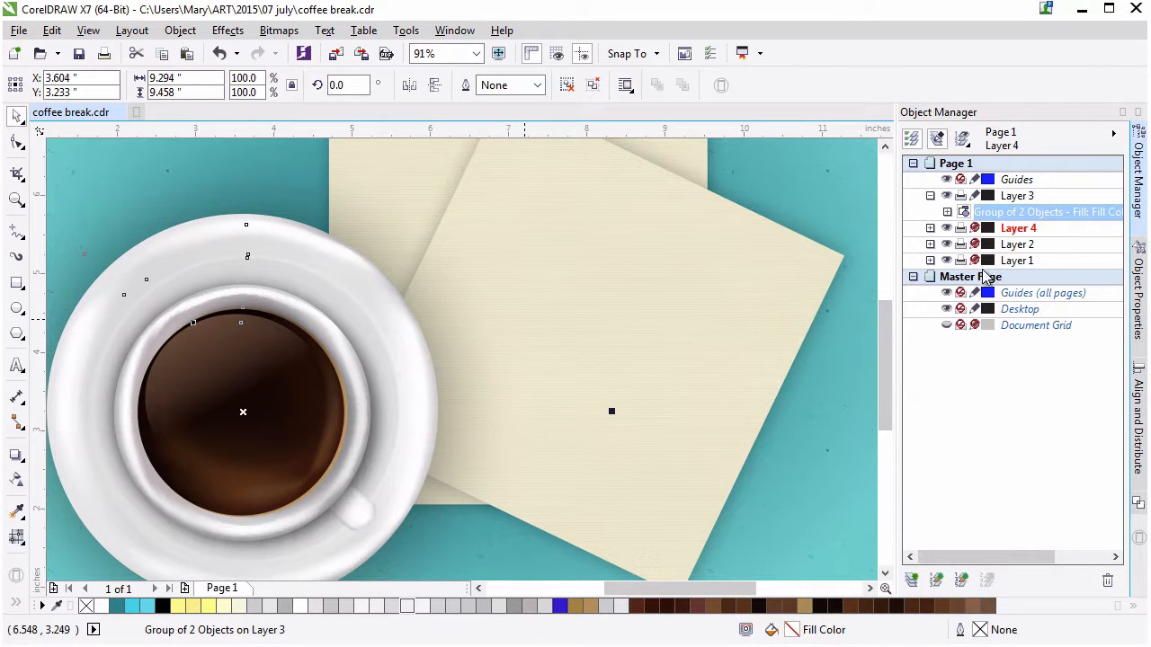
Hide Layer 4 with the old cup and place it at the bottom of the page's layer stack.
click(1034, 227)
click(945, 228)
drag(1021, 235, 1020, 268)
drag(882, 374, 889, 340)
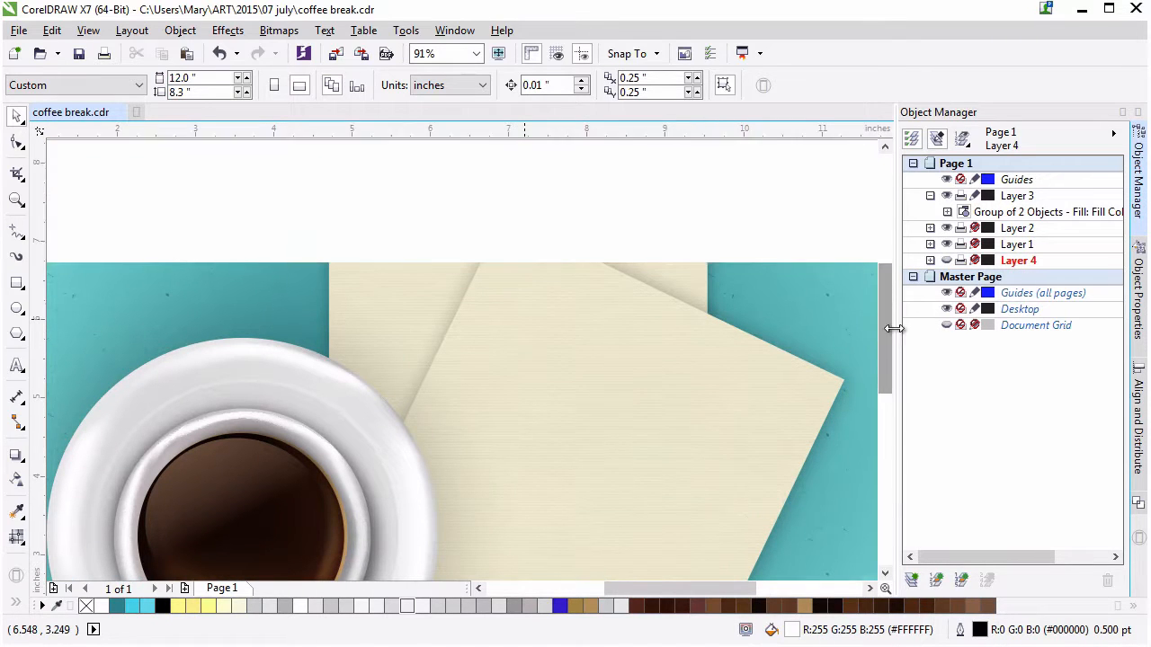
Move the coffee cup group slightly down and right over the papers' lower-left edge and deselect it.
click(17, 199)
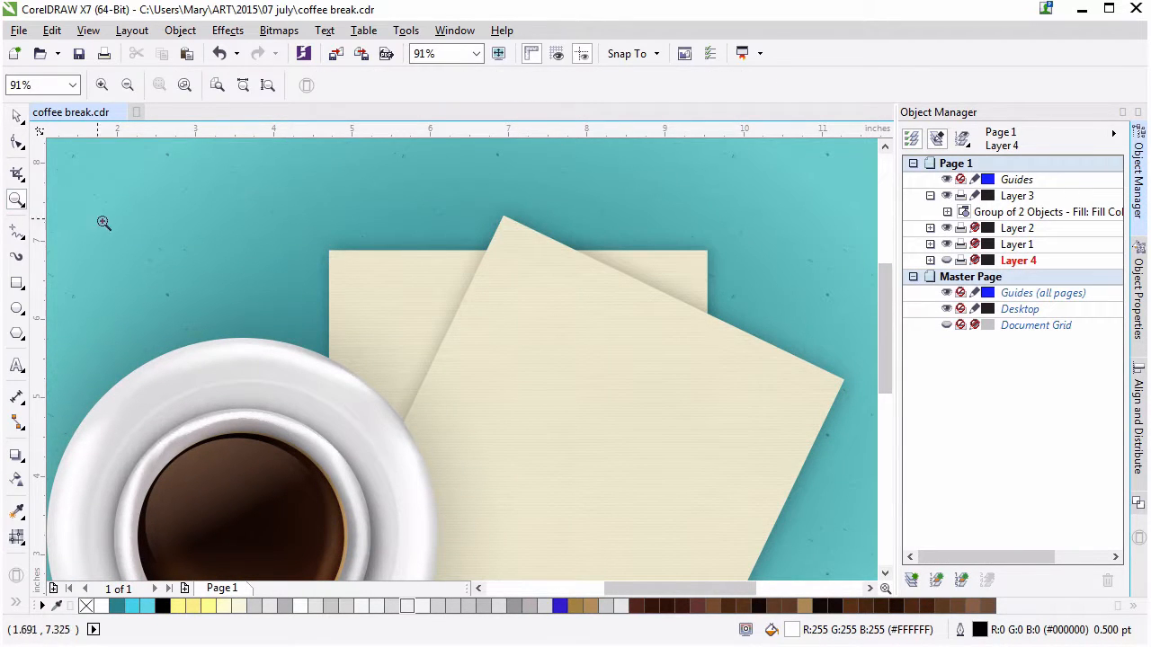
click(128, 85)
scroll(885, 319, down, 2)
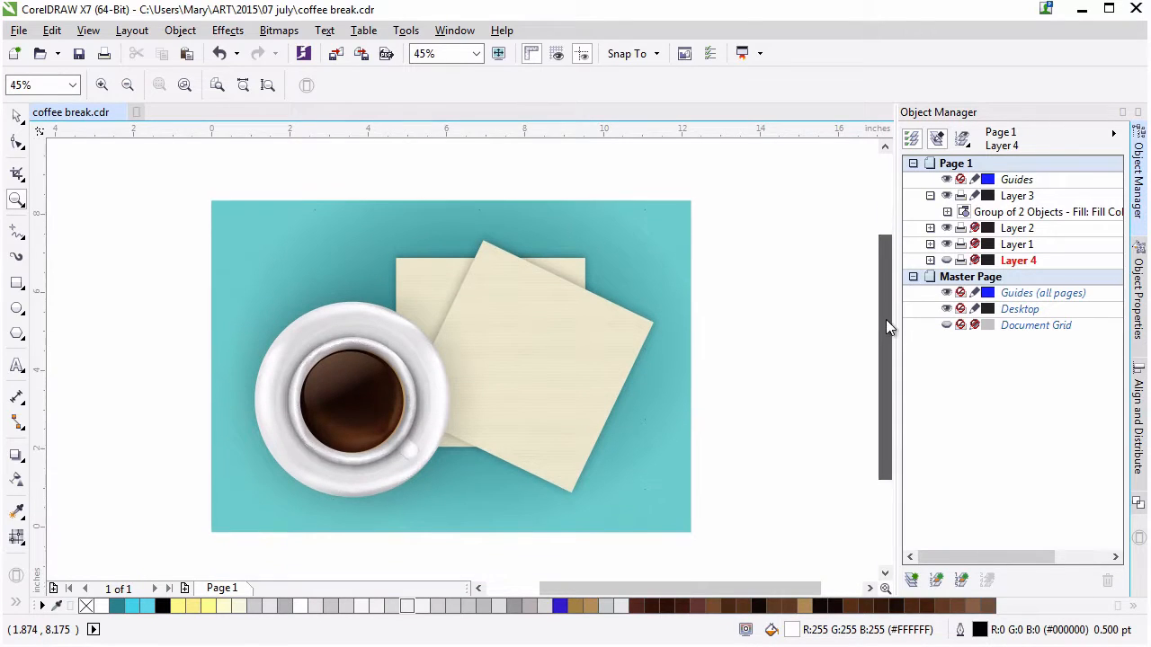
click(18, 116)
drag(388, 400, 408, 417)
click(815, 322)
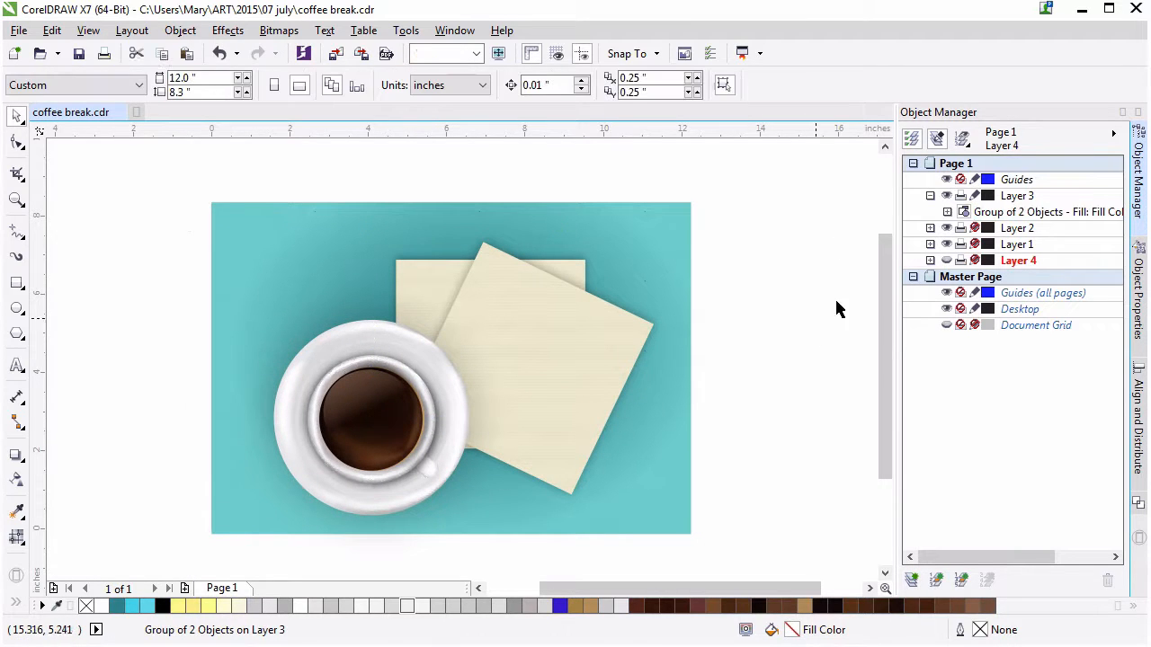